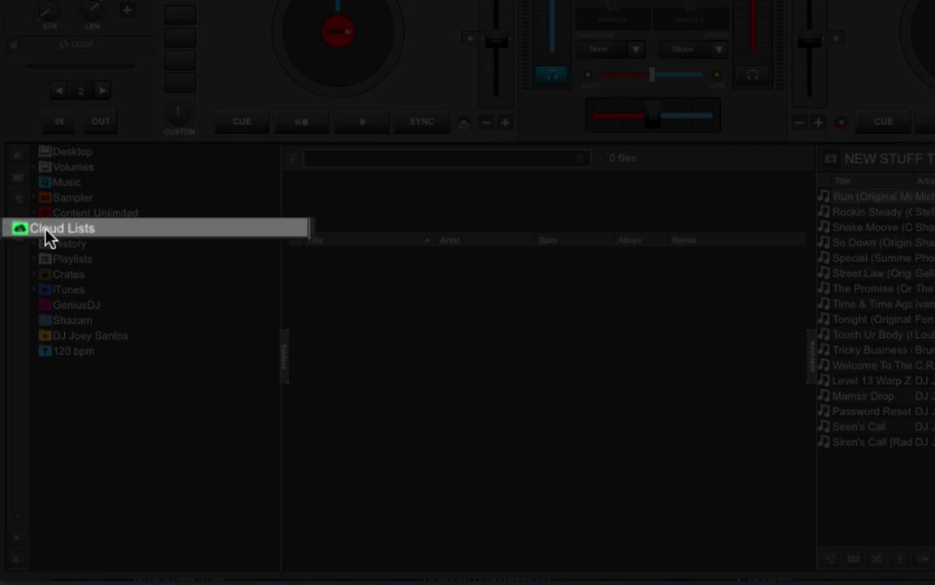
# Step: Open the VirtualDJ Radio :: ClubZone cloud list and browse its 100 tracks before returning to the top
pyautogui.click(46, 230)
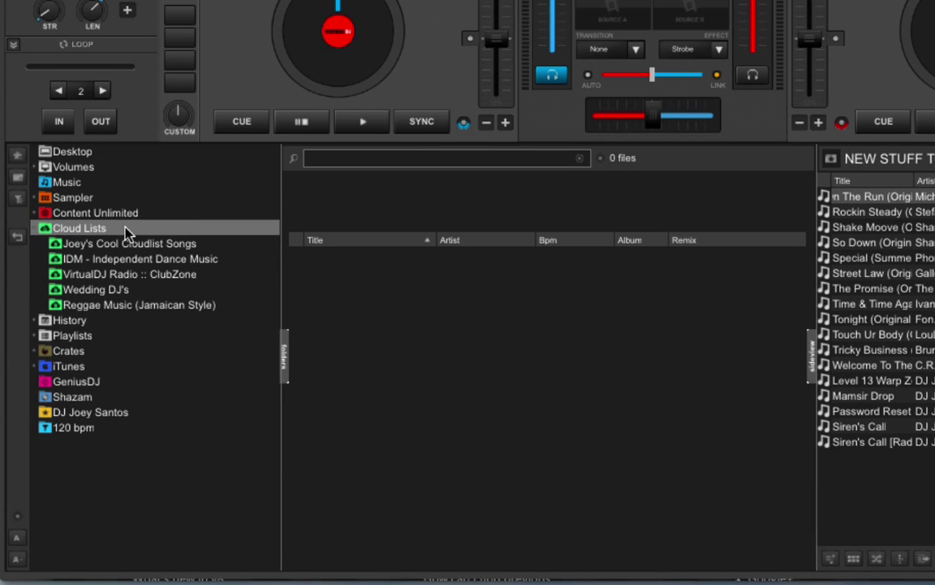
pyautogui.click(171, 276)
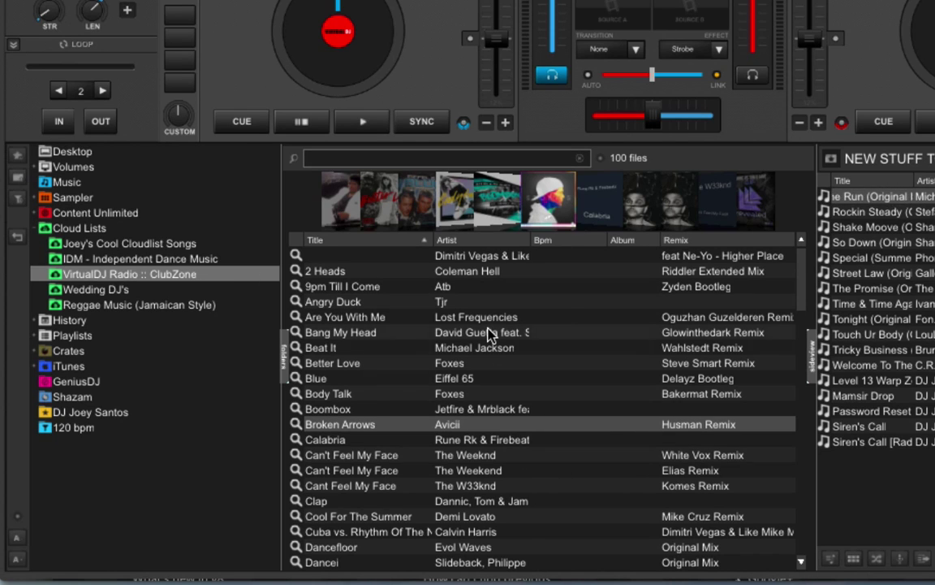
pyautogui.scroll(-4, 487, 420)
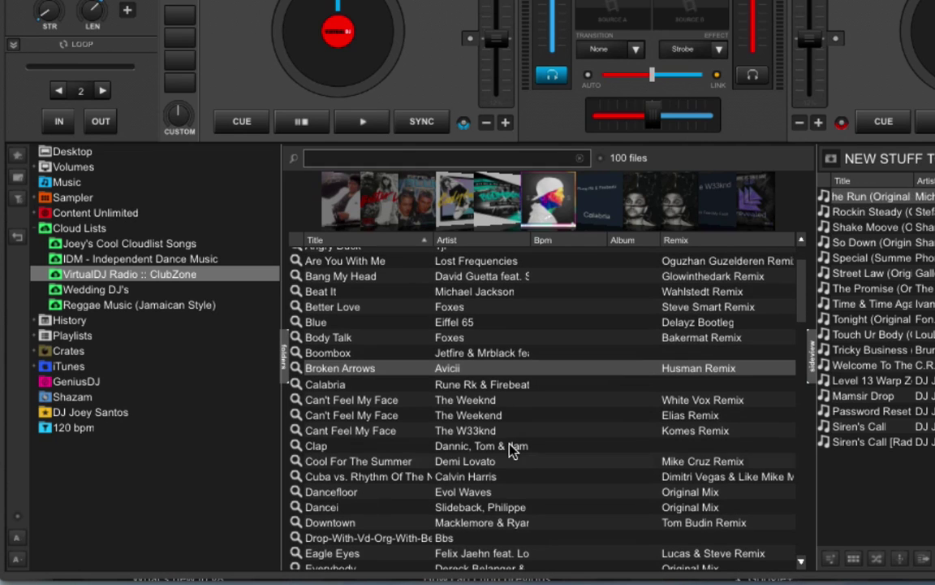
pyautogui.click(504, 419)
pyautogui.scroll(-6, 569, 431)
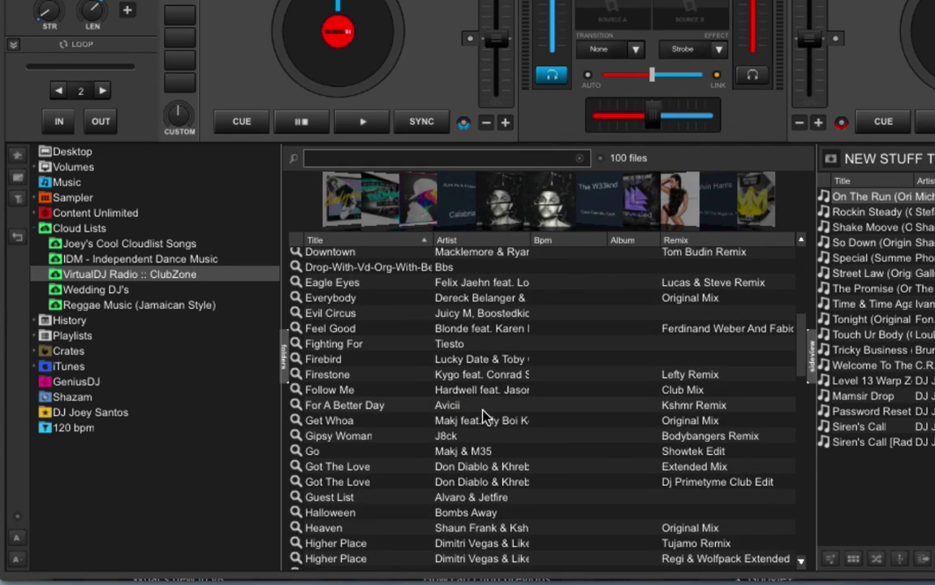
pyautogui.scroll(2, 647, 398)
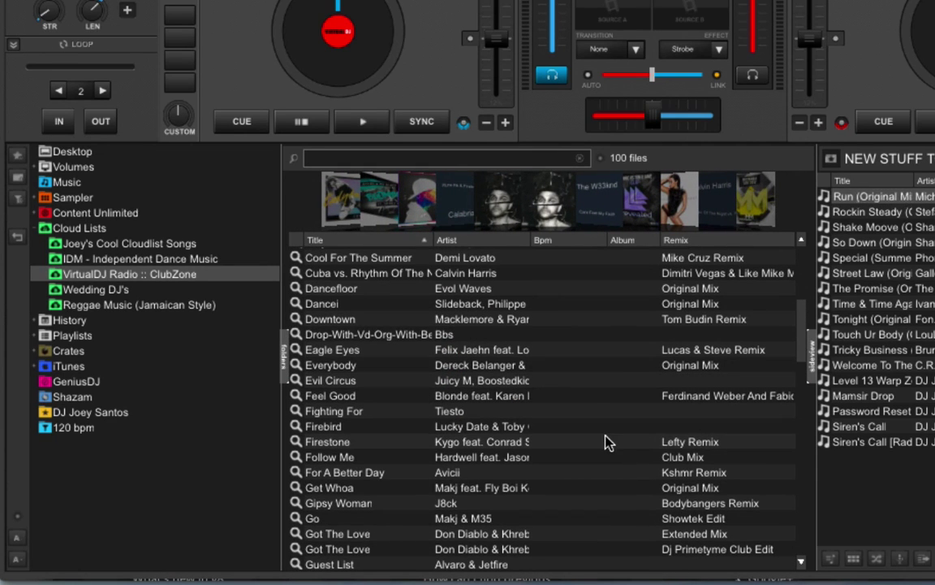
pyautogui.scroll(-1, 603, 443)
pyautogui.scroll(-5, 603, 442)
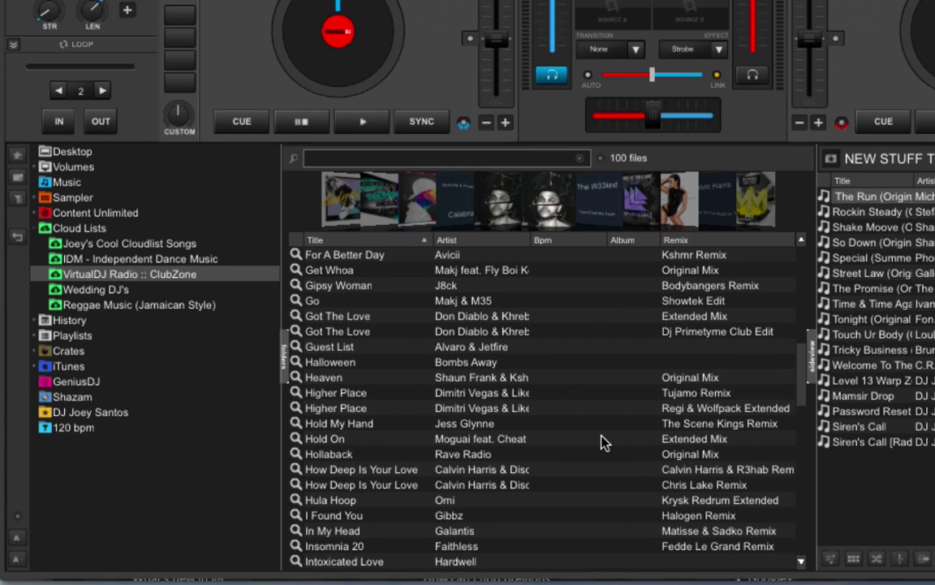
pyautogui.scroll(-10, 604, 443)
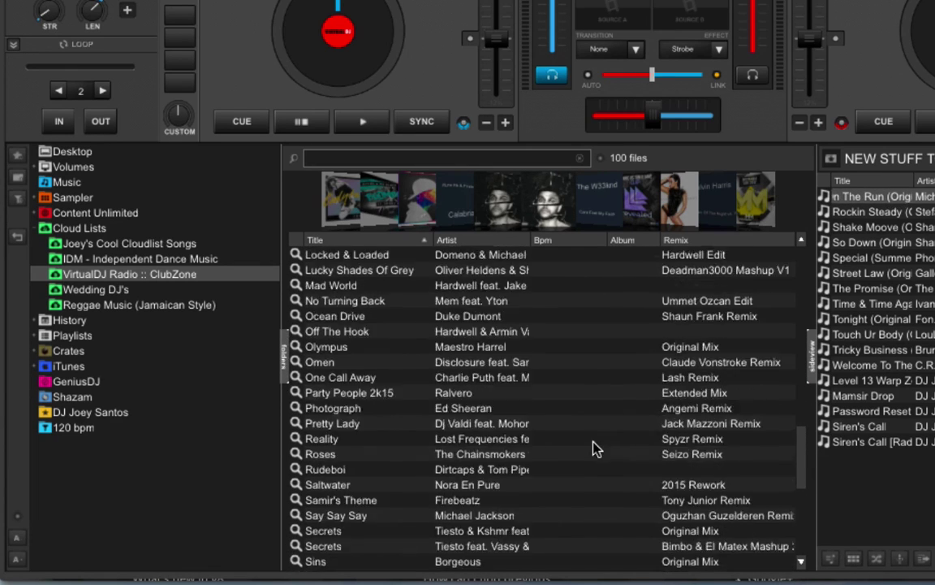
pyautogui.scroll(-4, 596, 449)
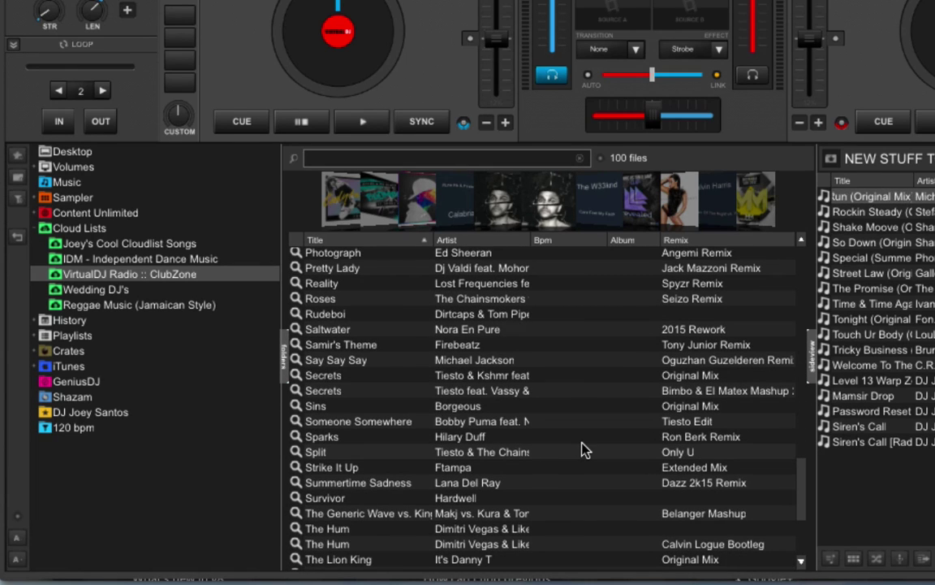
pyautogui.scroll(20, 583, 449)
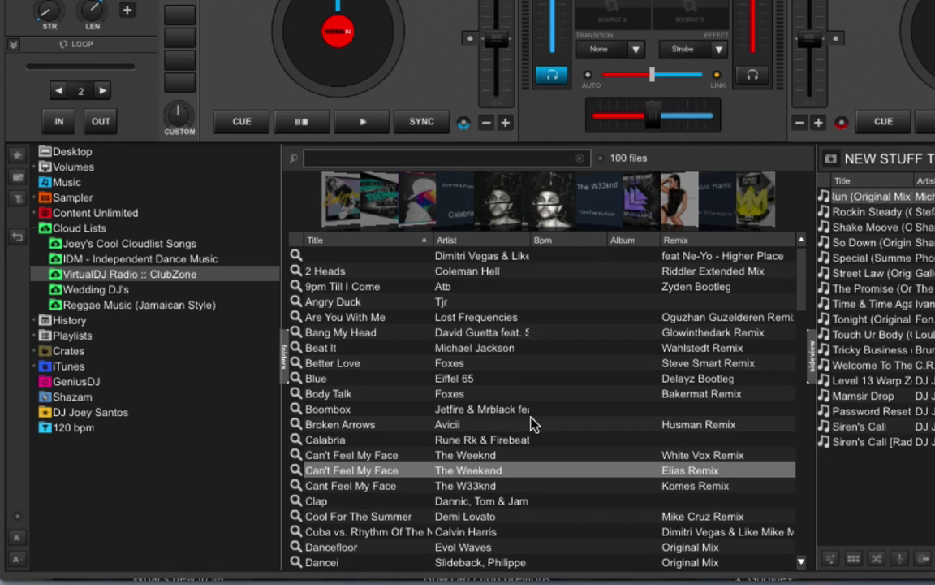
# Step: Drop Broken Arrows by Avicii onto deck 1 to list its streamable versions
pyautogui.click(497, 424)
pyautogui.moveTo(455, 426); pyautogui.dragTo(534, 410)
pyautogui.moveTo(522, 471); pyautogui.dragTo(330, 22)
pyautogui.moveTo(319, 88); pyautogui.dragTo(319, 86)
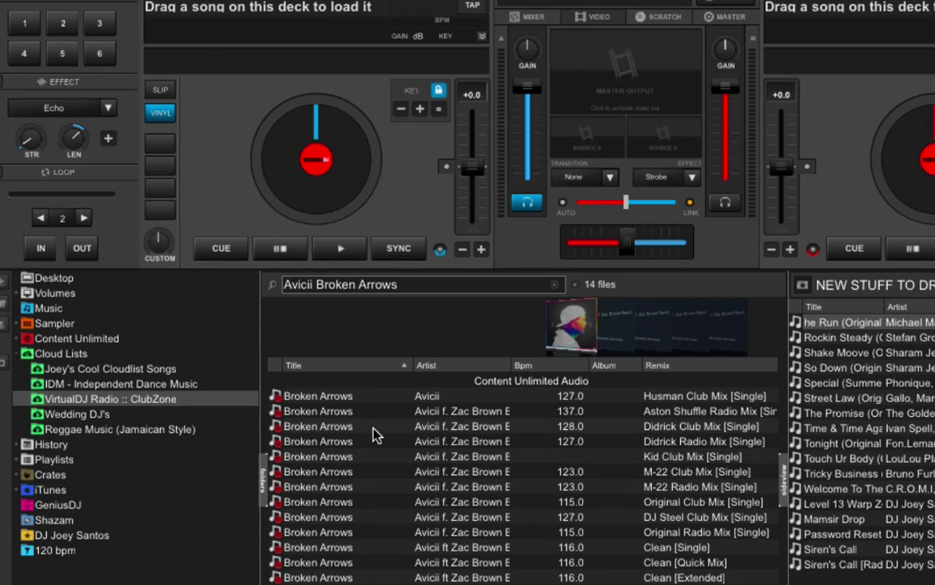
# Step: Load the Clean [Extended] 116 BPM version onto deck 1, play it briefly, then pause
pyautogui.click(322, 399)
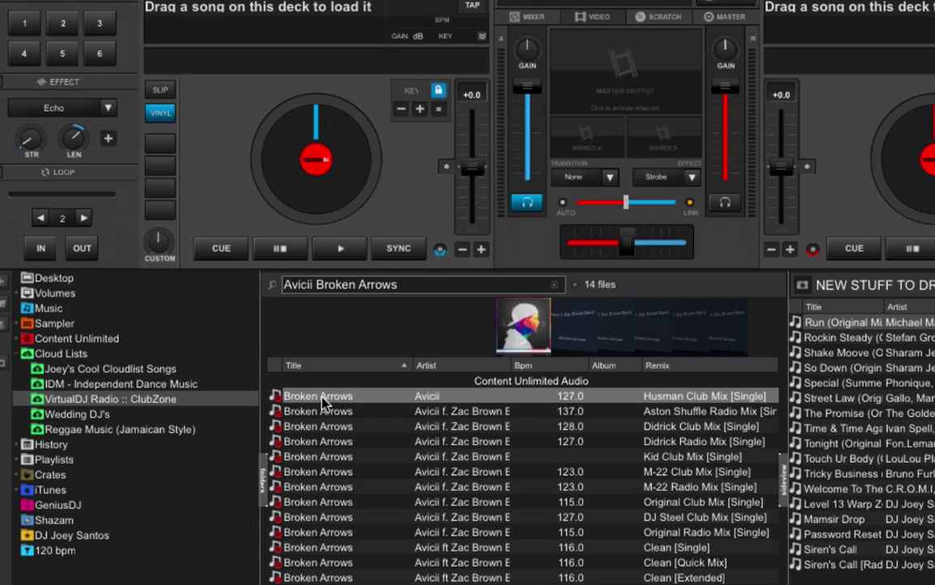
pyautogui.press('Down')
pyautogui.press('Down')
pyautogui.press('Down')
pyautogui.press('Down')
pyautogui.press('Down')
pyautogui.press('Down')
pyautogui.press('Down')
pyautogui.press('Down')
pyautogui.press('Down')
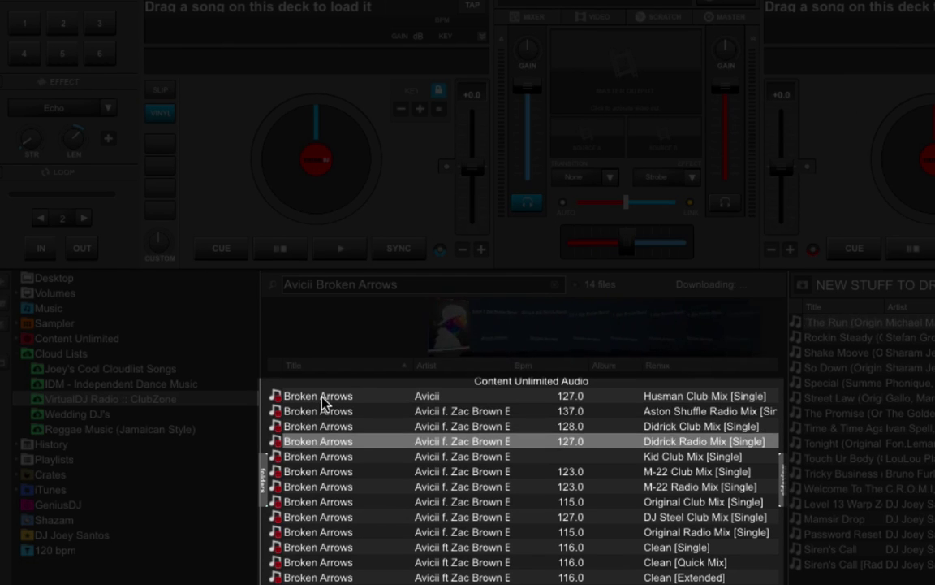
pyautogui.press('Down')
pyautogui.press('Down')
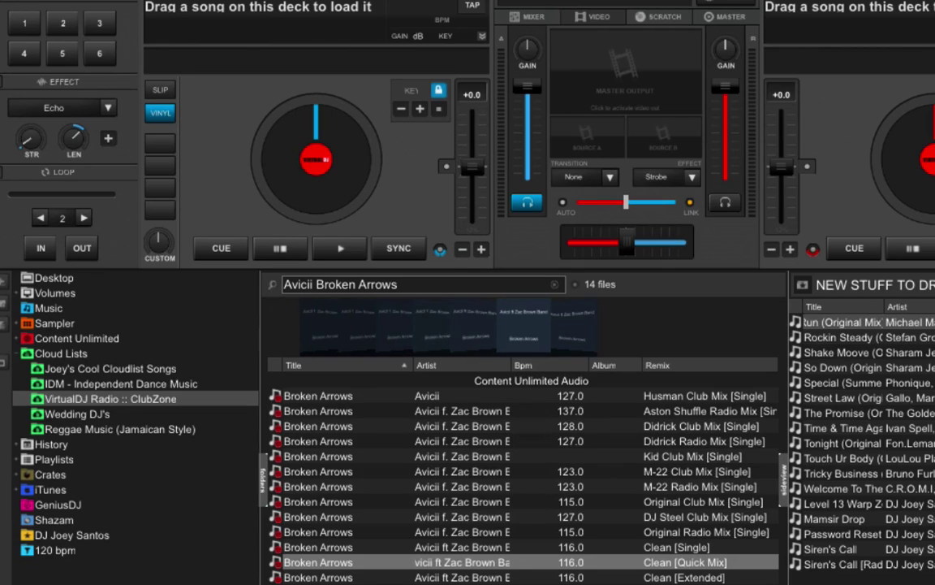
pyautogui.click(315, 577)
pyautogui.moveTo(315, 577); pyautogui.dragTo(317, 120)
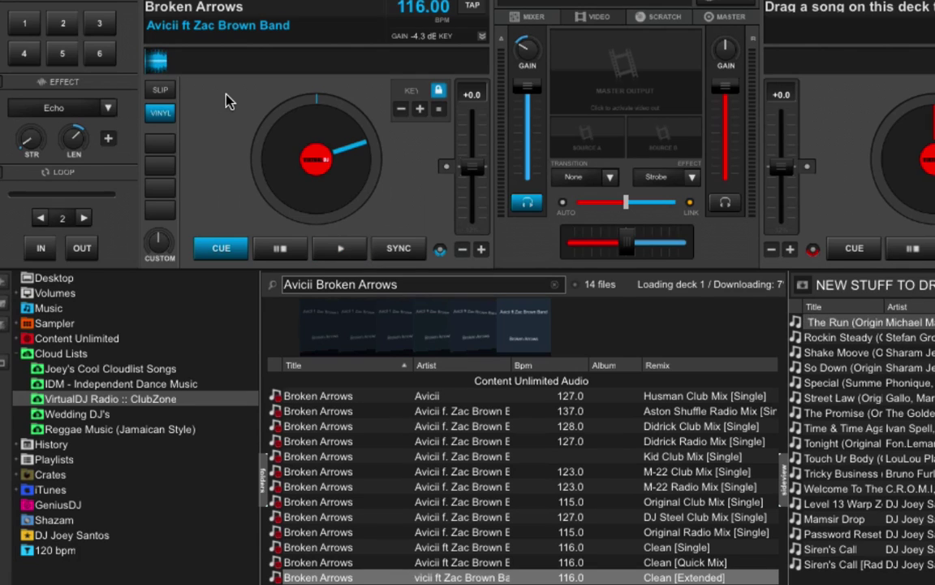
pyautogui.click(326, 245)
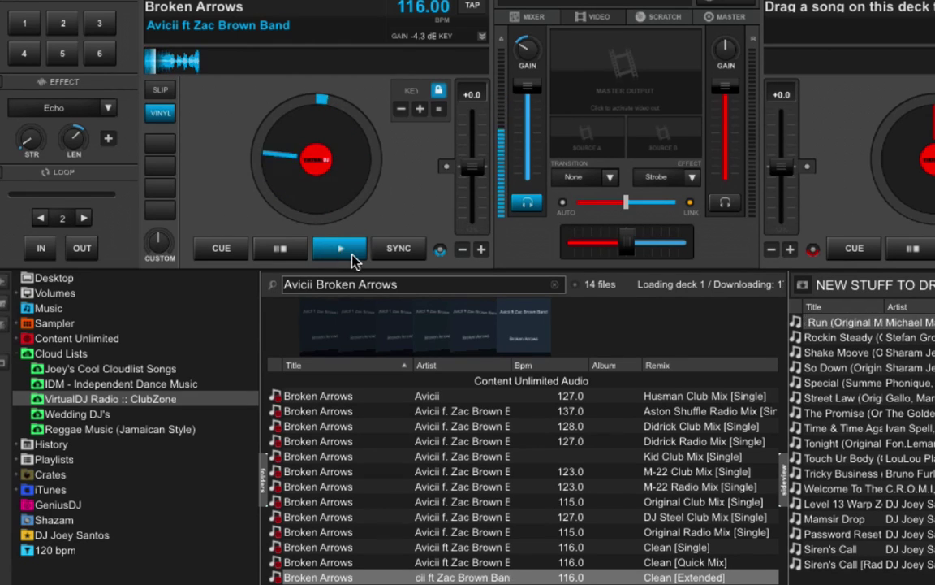
pyautogui.click(351, 253)
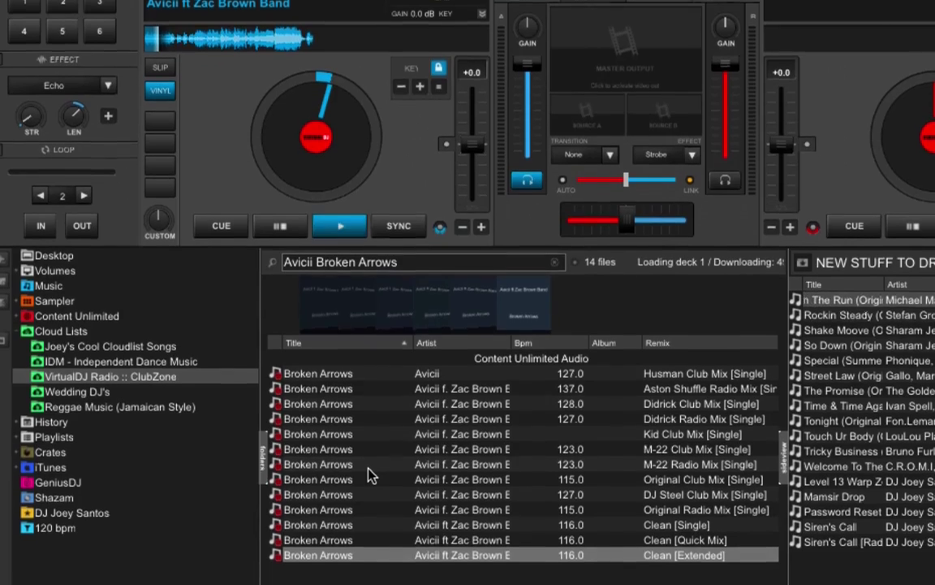
# Step: Download the Broken Arrows M-22 Radio Mix to cache and bring up the Cloud Lists folder options
pyautogui.rightClick(368, 490)
pyautogui.moveTo(366, 493)
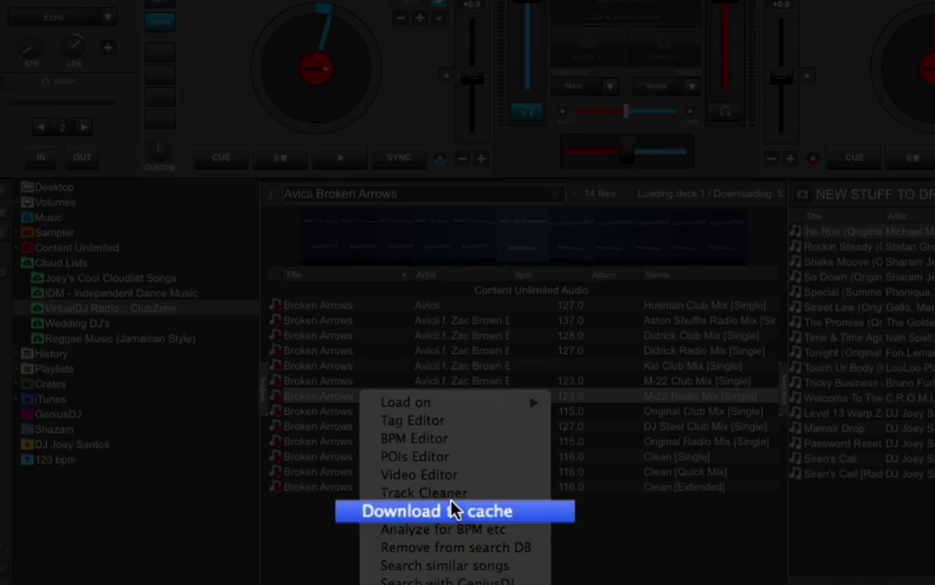
pyautogui.click(450, 509)
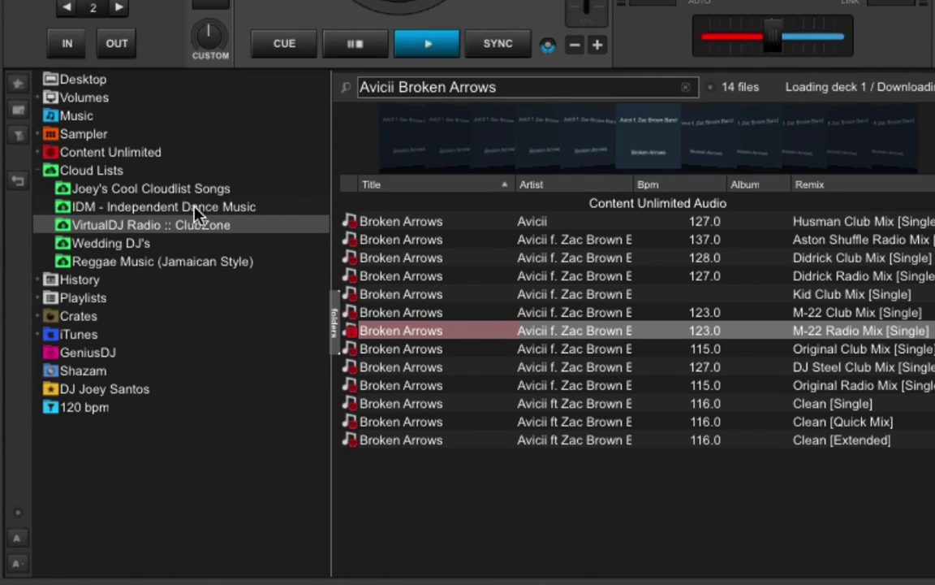
pyautogui.rightClick(102, 169)
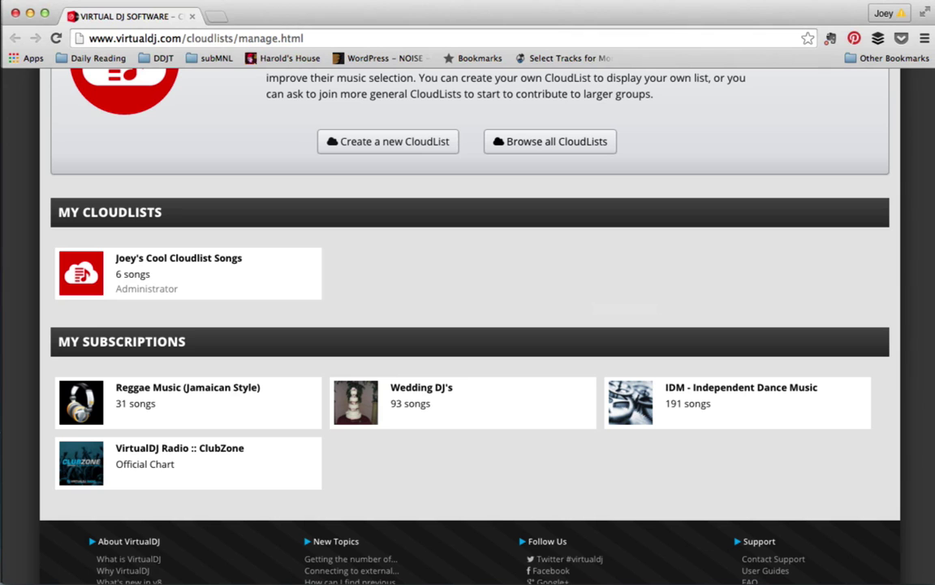
# Step: Scroll the My CloudLists web page to review subscriptions such as Reggae Music, Wedding DJ's and IDM
pyautogui.scroll(10, 307, 522)
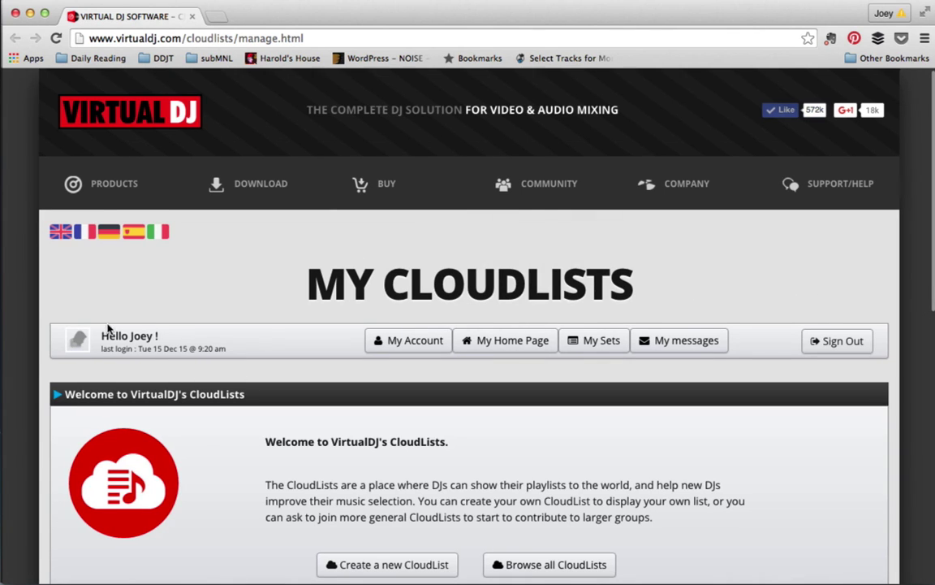
pyautogui.scroll(-2, 309, 255)
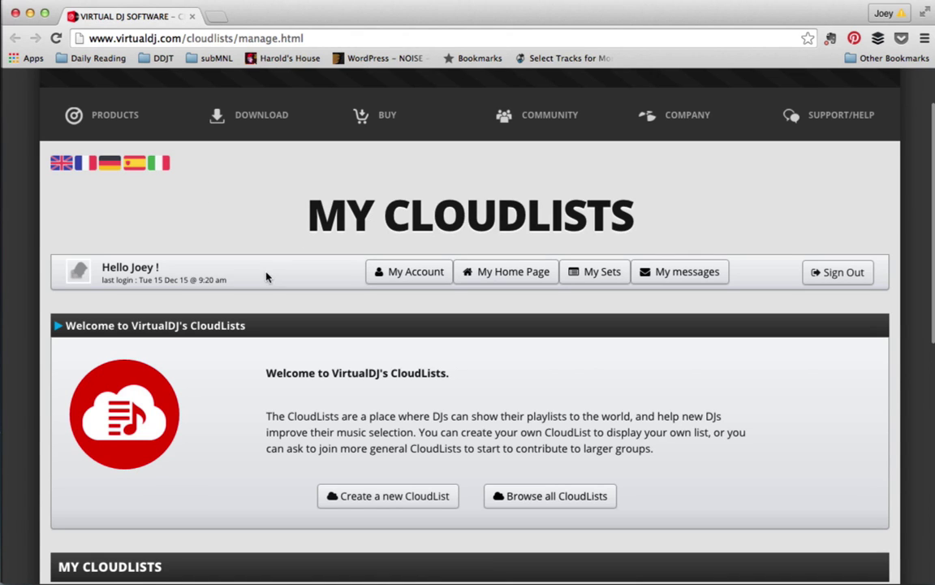
pyautogui.scroll(-4, 261, 276)
pyautogui.scroll(1, 266, 251)
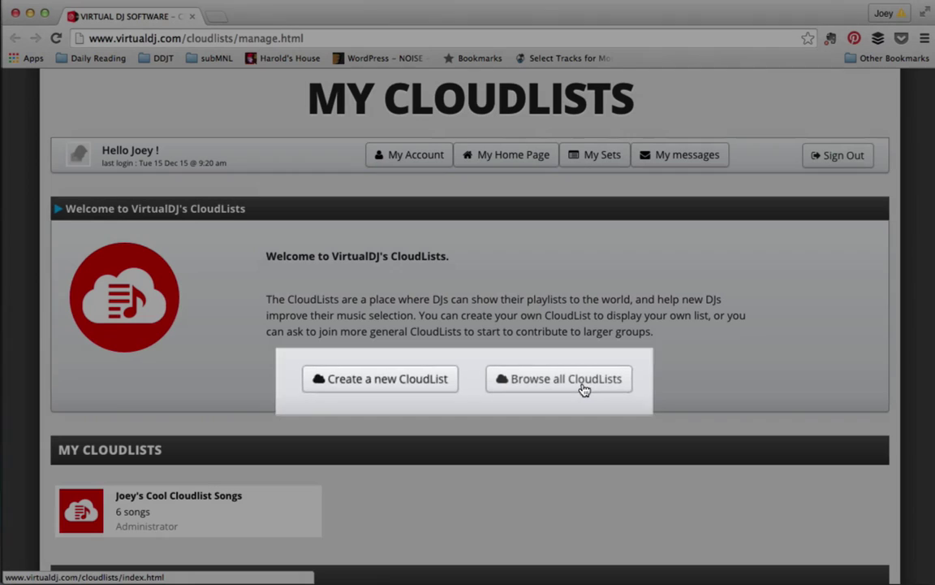
pyautogui.scroll(-5, 568, 384)
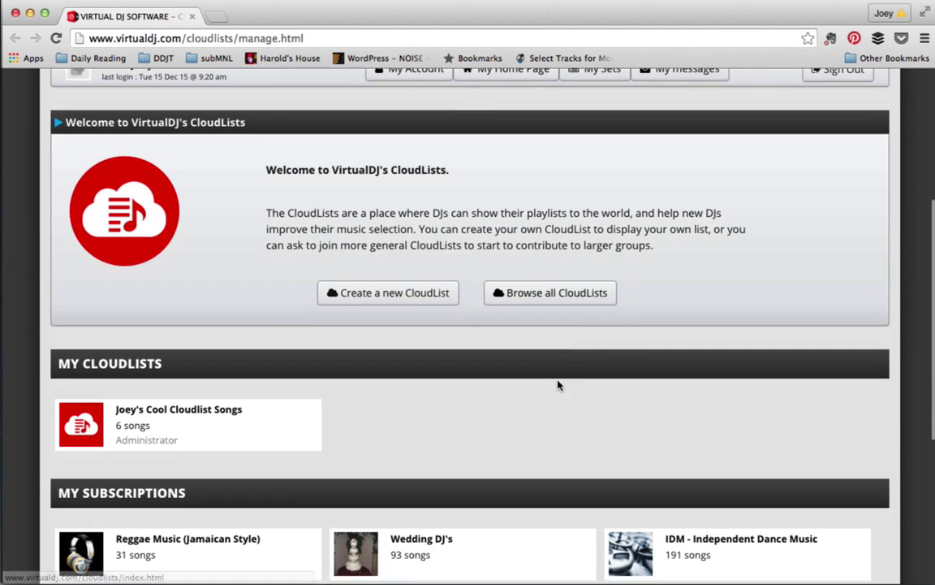
pyautogui.scroll(-1, 564, 383)
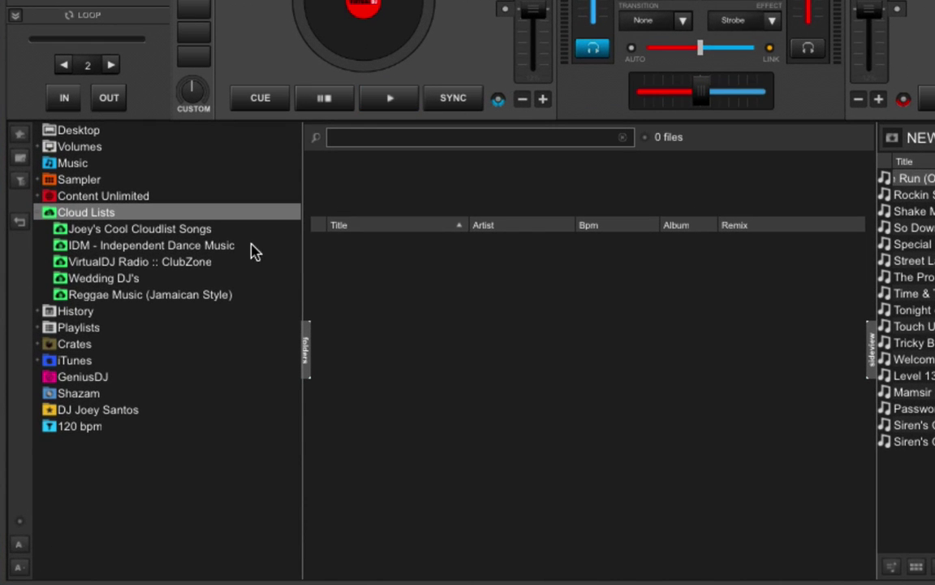
# Step: Open the Wedding DJ's CloudList, scroll its 93 tracks and select Dancing Queen
pyautogui.click(109, 281)
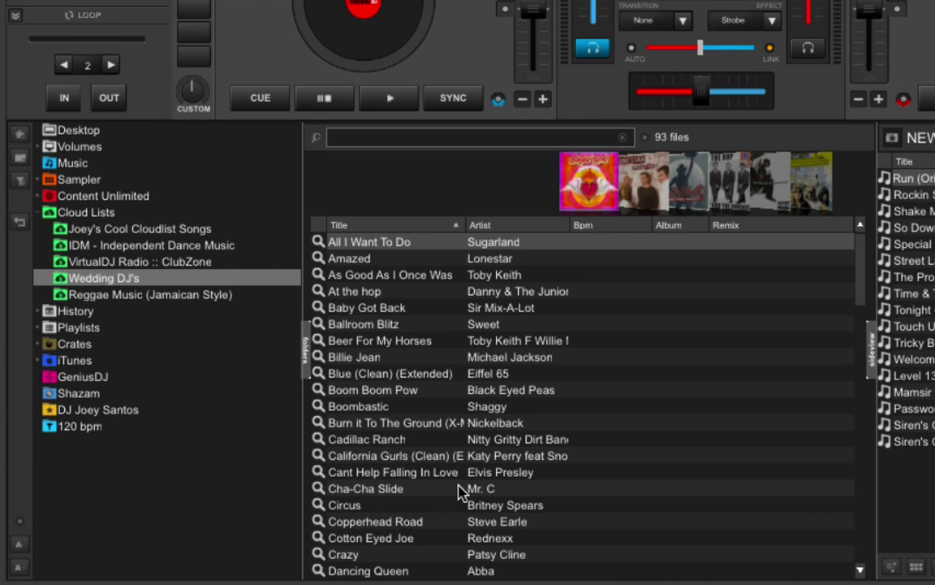
pyautogui.scroll(-3, 574, 461)
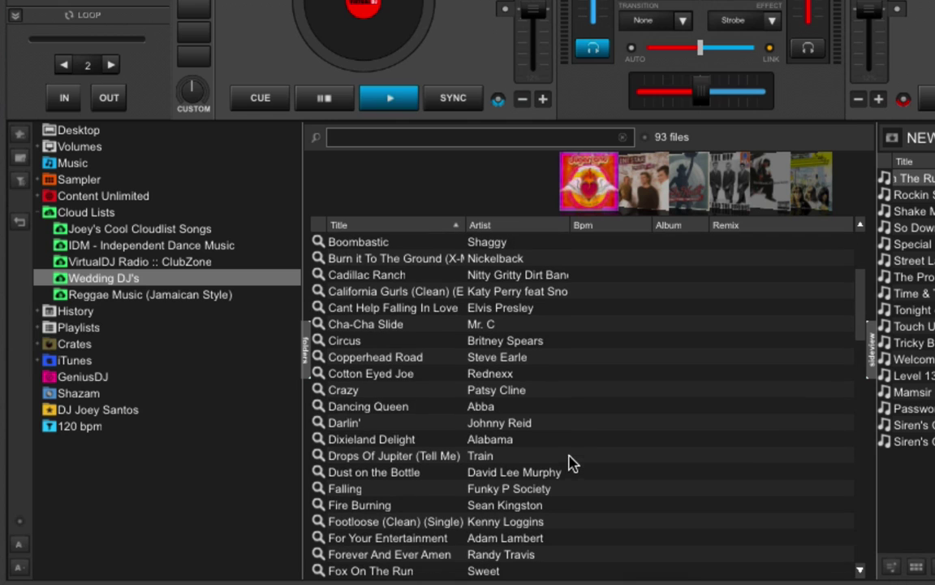
pyautogui.click(389, 405)
# Step: Search for ABBA Dancing Queen versions and load the Clean [Quick Mix] onto deck 2
pyautogui.click(433, 416)
pyautogui.moveTo(433, 417); pyautogui.dragTo(366, 158)
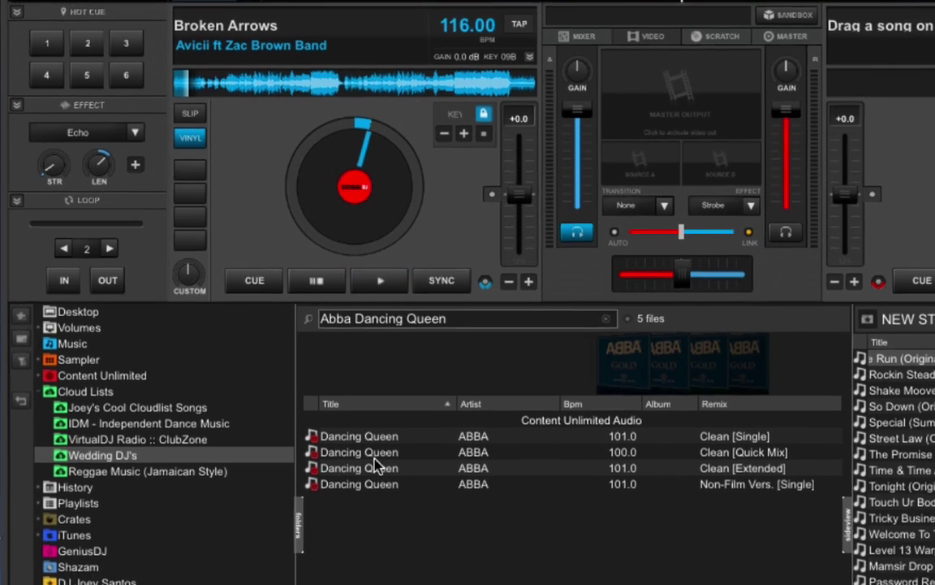
pyautogui.moveTo(369, 453); pyautogui.dragTo(765, 96)
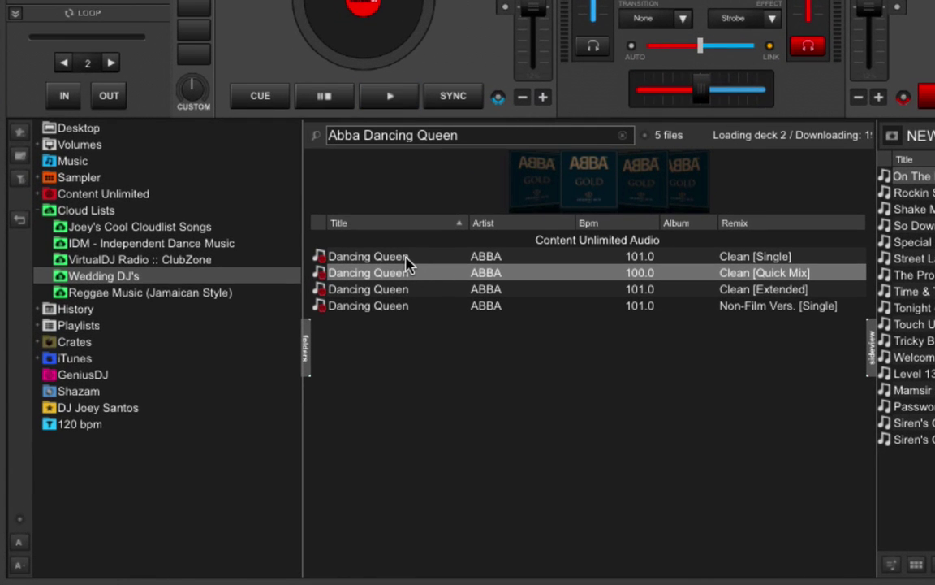
# Step: Download the Clean [Single] Dancing Queen to cache and reveal Content Unlimited's Downloaded content folder
pyautogui.rightClick(406, 260)
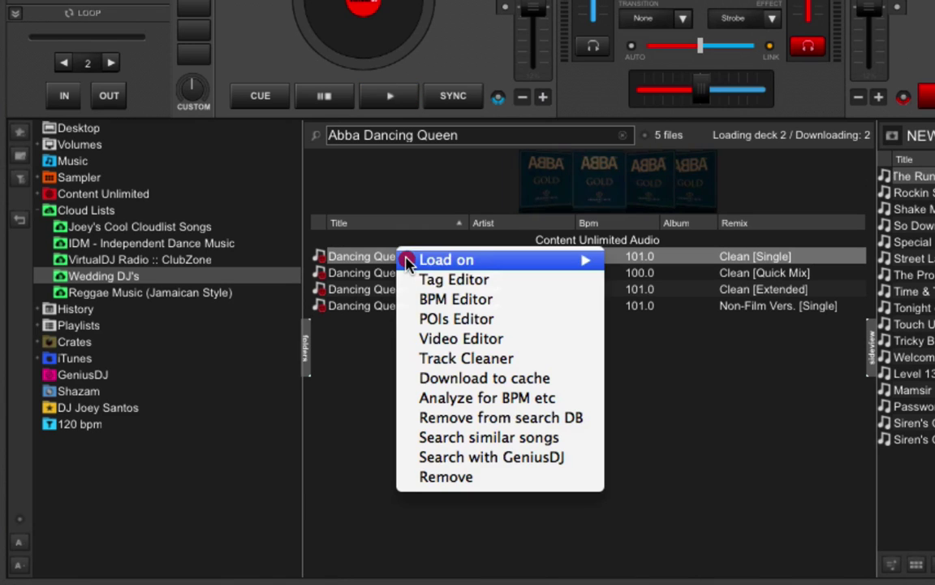
pyautogui.click(560, 385)
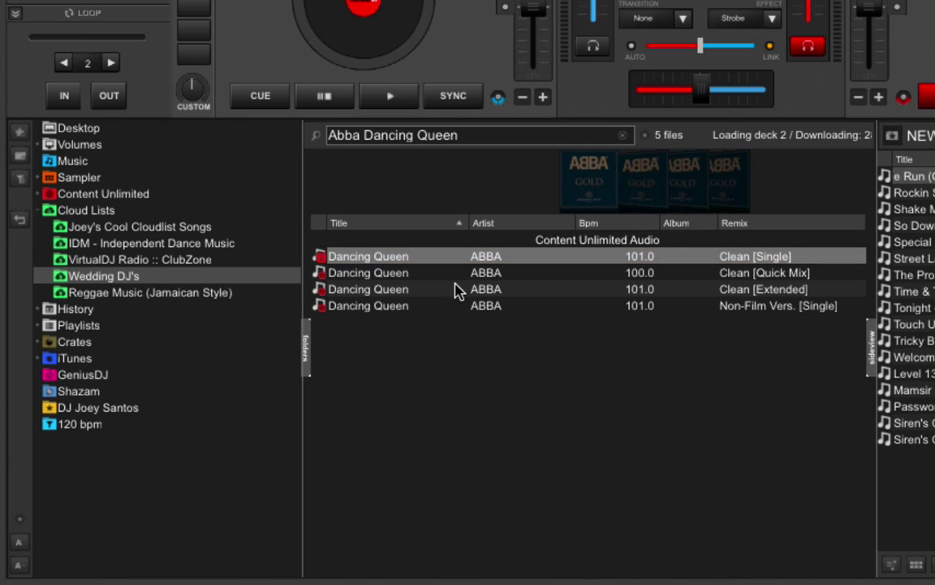
pyautogui.click(38, 195)
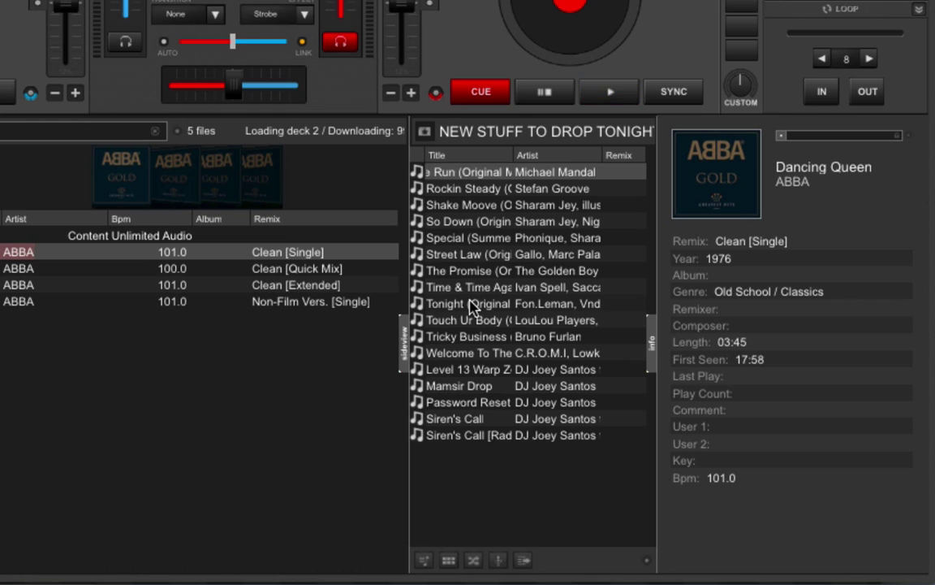
# Step: Feed So Down (Original Mix) to GeniusDJ to get 50 compatible track recommendations
pyautogui.click(468, 220)
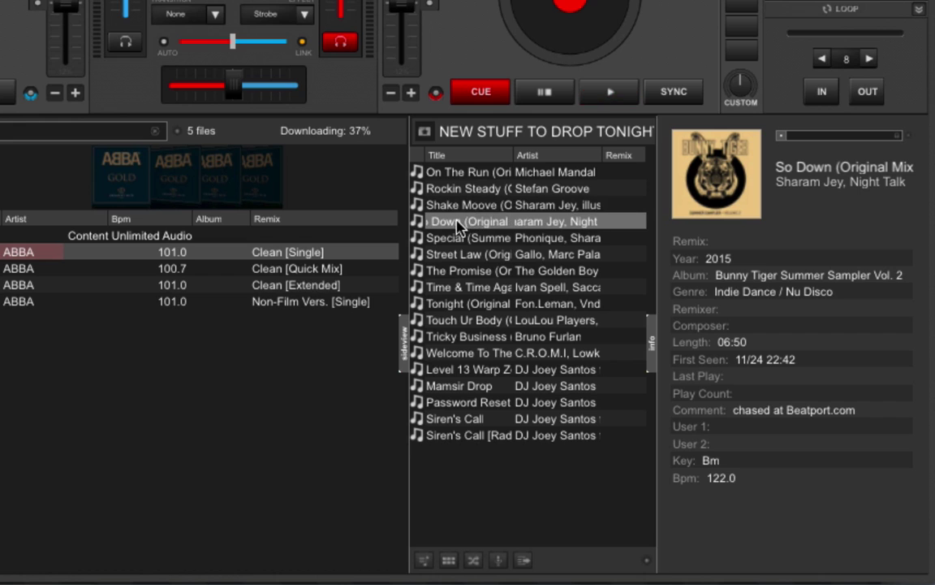
pyautogui.click(457, 222)
pyautogui.moveTo(578, 223); pyautogui.dragTo(79, 453)
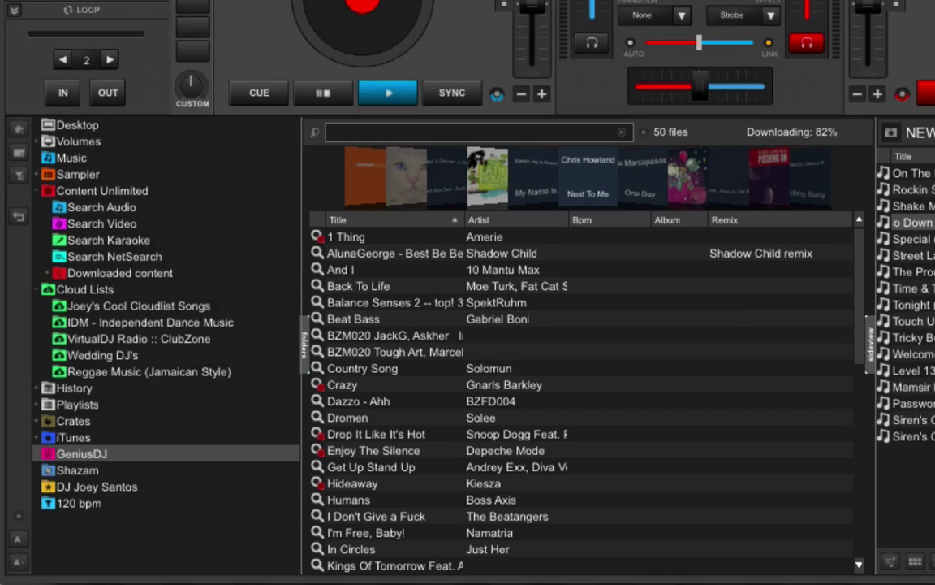
# Step: Load So Down (Original Mix) onto deck 1 and select the And I recommendation
pyautogui.moveTo(922, 224); pyautogui.dragTo(934, 0)
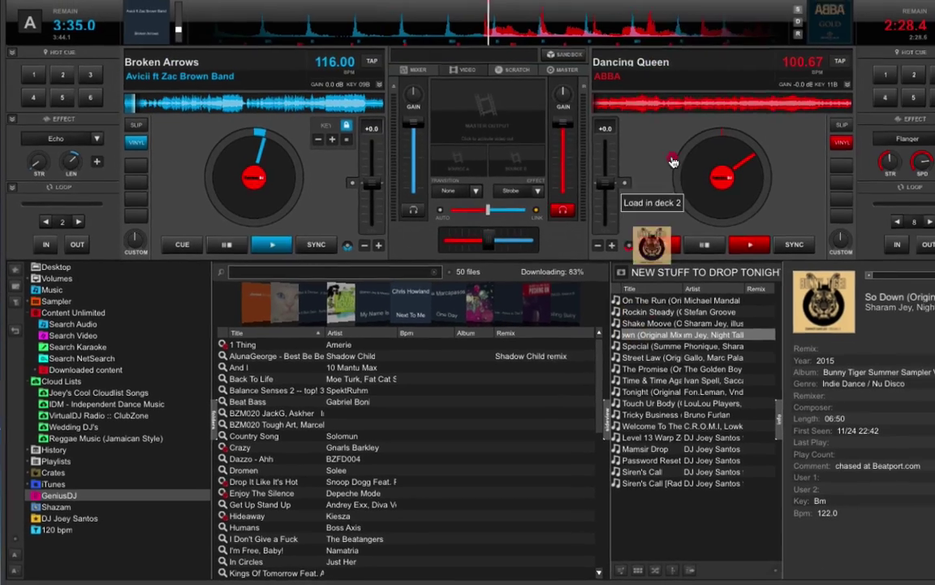
pyautogui.moveTo(672, 161); pyautogui.dragTo(213, 89)
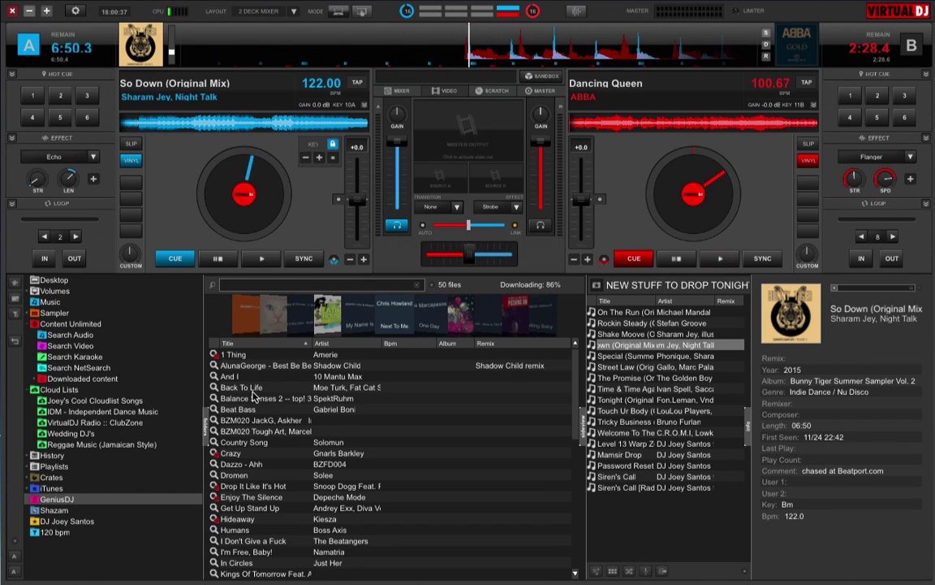
pyautogui.click(233, 375)
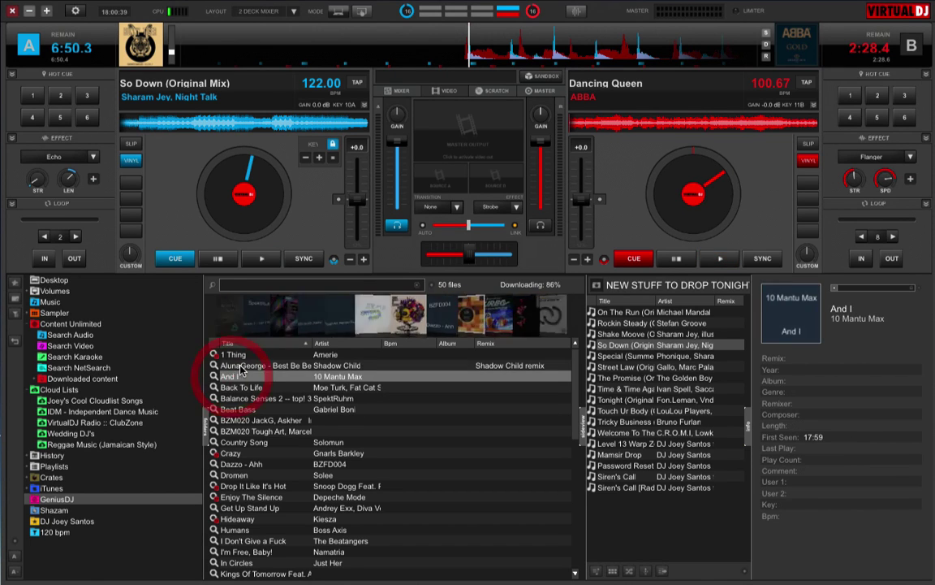
# Step: Search Best Be Believing and load AlunaGeorge's Shadow Child remix onto deck 2
pyautogui.moveTo(241, 367); pyautogui.dragTo(642, 134)
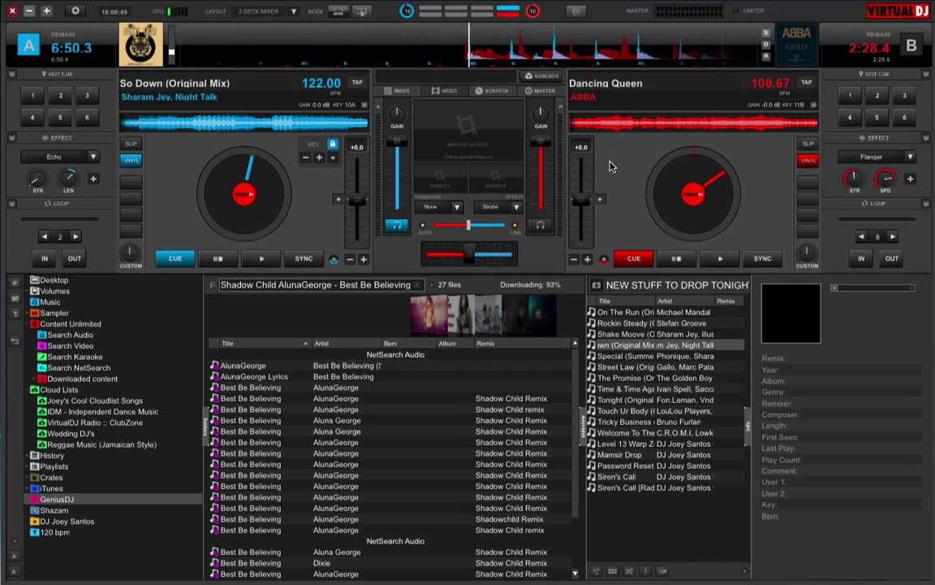
pyautogui.click(246, 409)
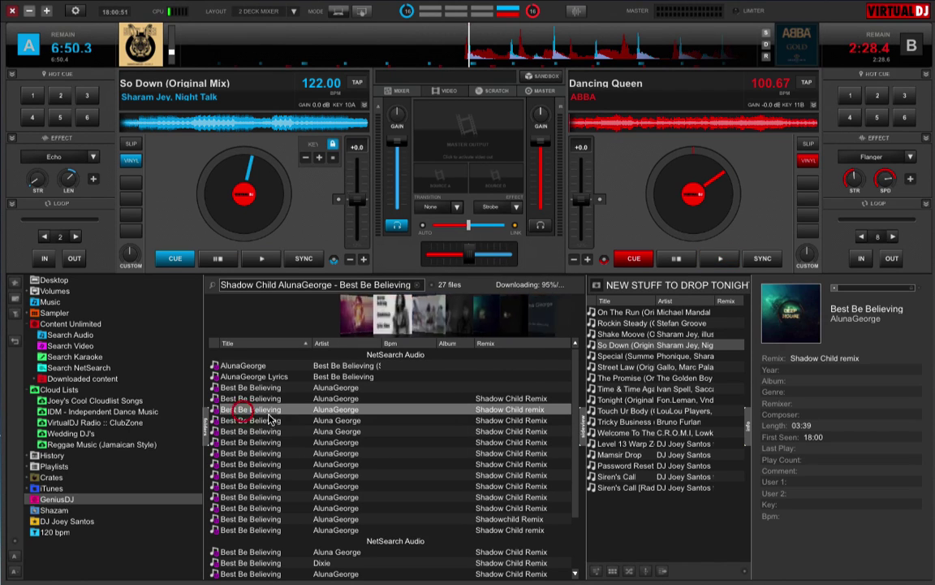
pyautogui.moveTo(271, 419); pyautogui.dragTo(672, 154)
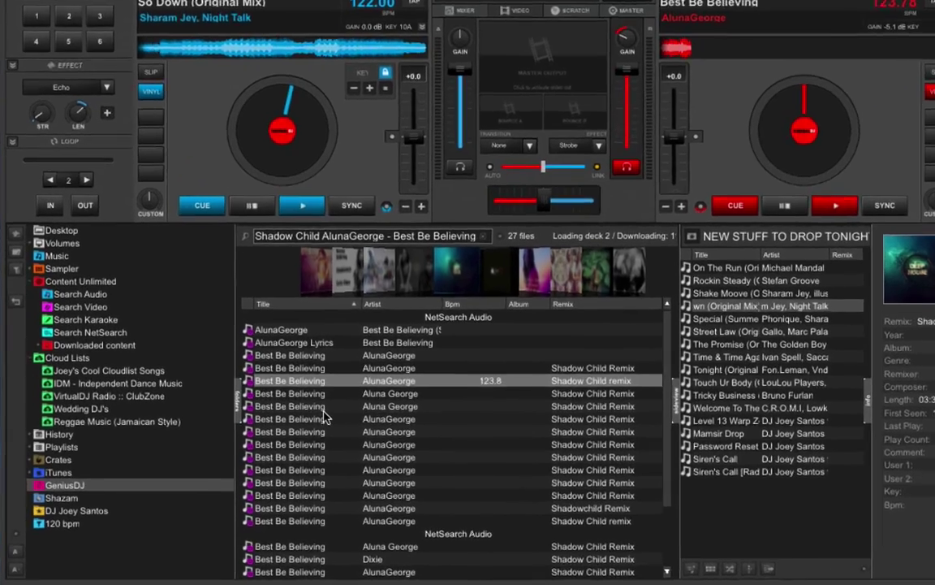
# Step: Download another Shadow Child Remix of Best Be Believing to the local cache
pyautogui.rightClick(323, 416)
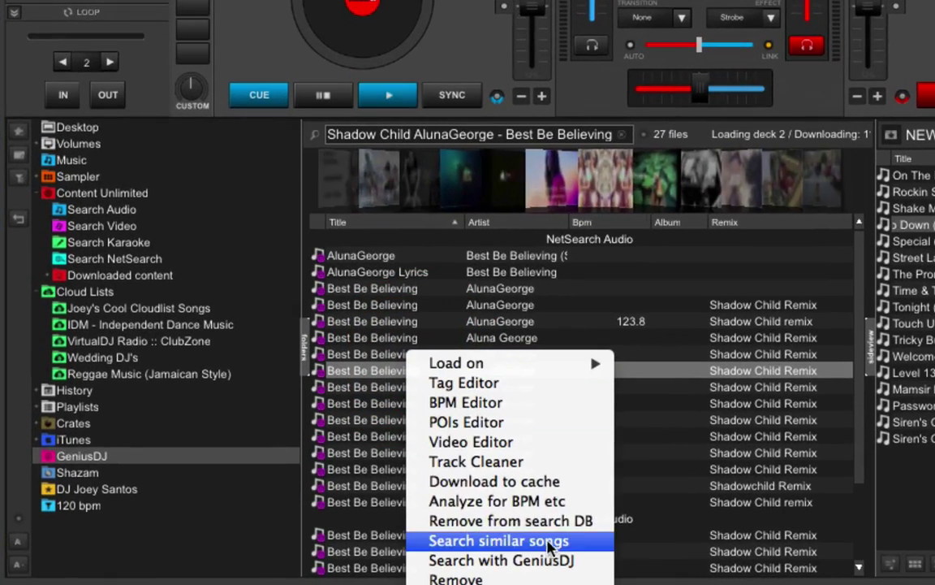
pyautogui.click(420, 503)
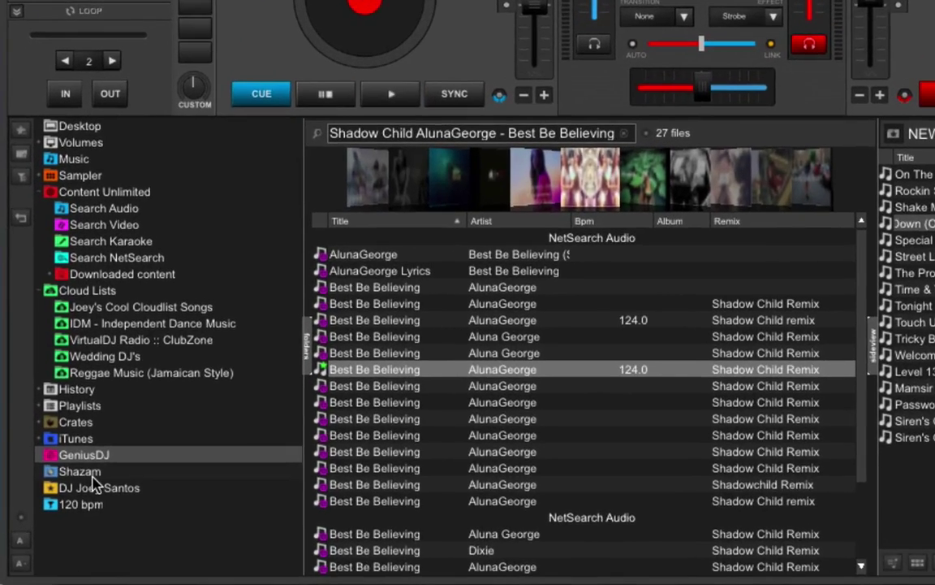
# Step: Load the Autograf Remix of Christina Perri's Burning Gold onto deck 1
pyautogui.click(92, 473)
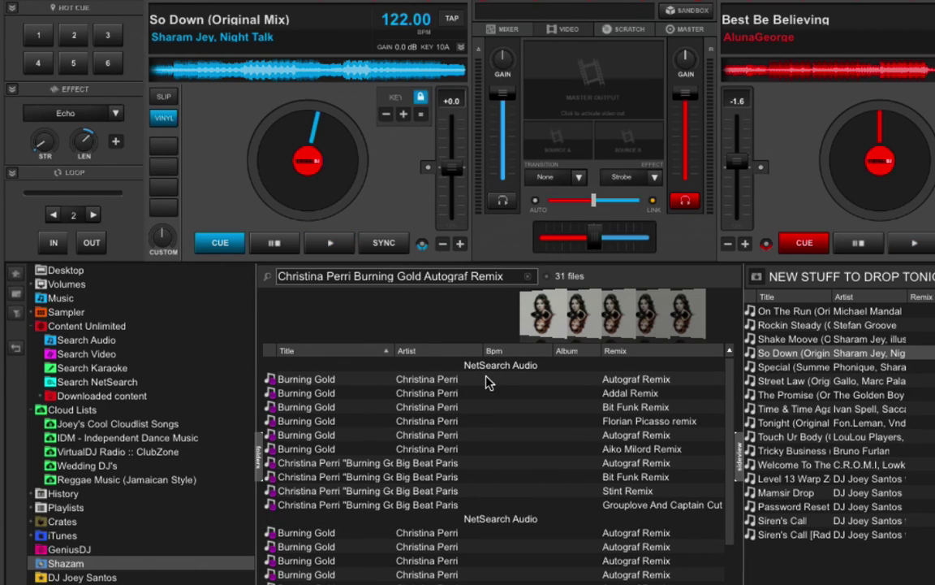
pyautogui.click(302, 382)
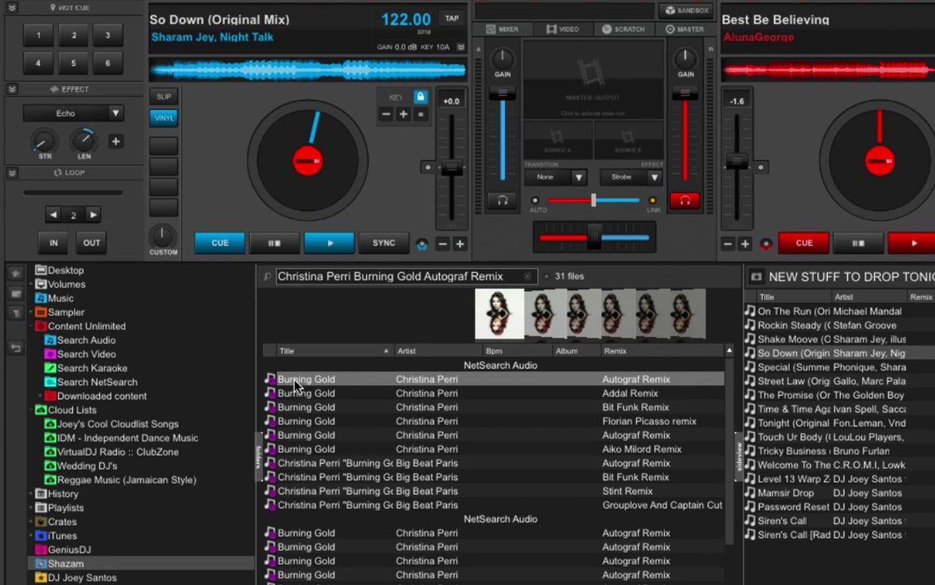
pyautogui.moveTo(297, 384)
pyautogui.mouseDown()
pyautogui.moveTo(243, 57)
pyautogui.moveTo(243, 106)
pyautogui.moveTo(259, 122)
pyautogui.mouseUp()
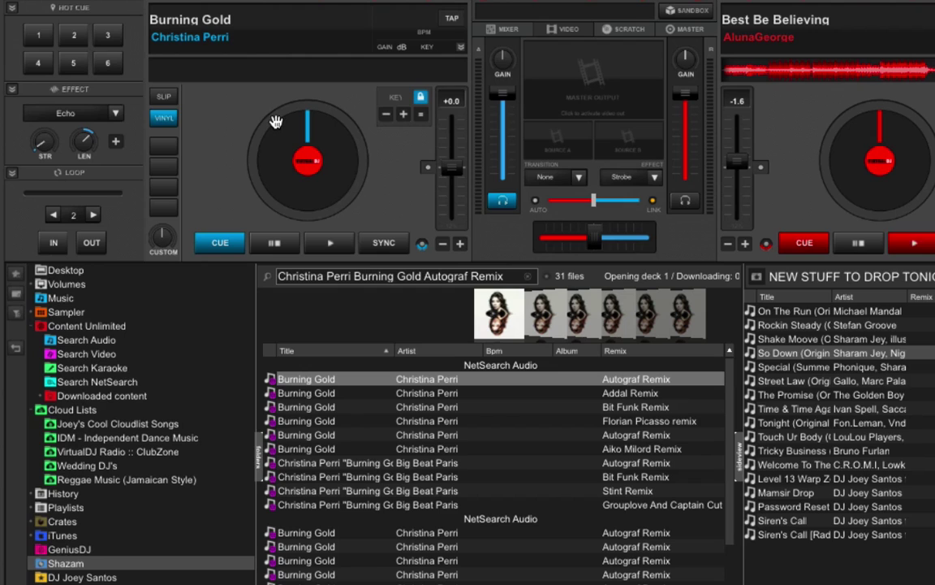
# Step: Play Burning Gold on deck 1 from further into the track, then list the Shazam tracks
pyautogui.click(325, 245)
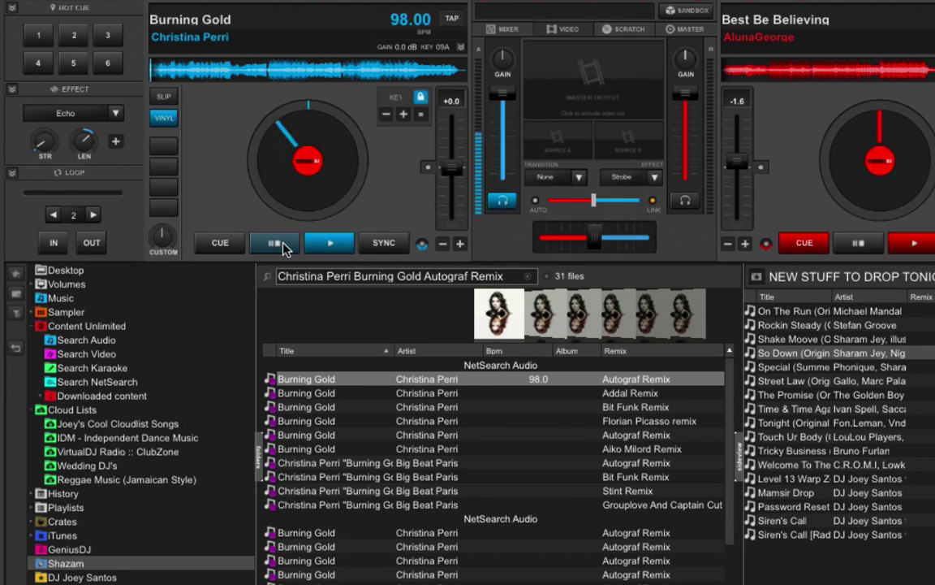
pyautogui.click(189, 72)
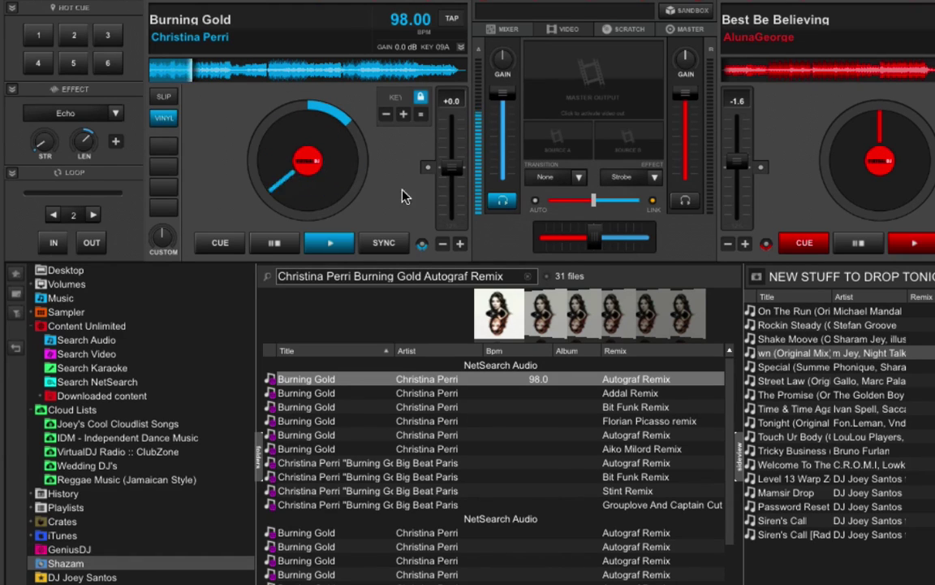
pyautogui.click(73, 564)
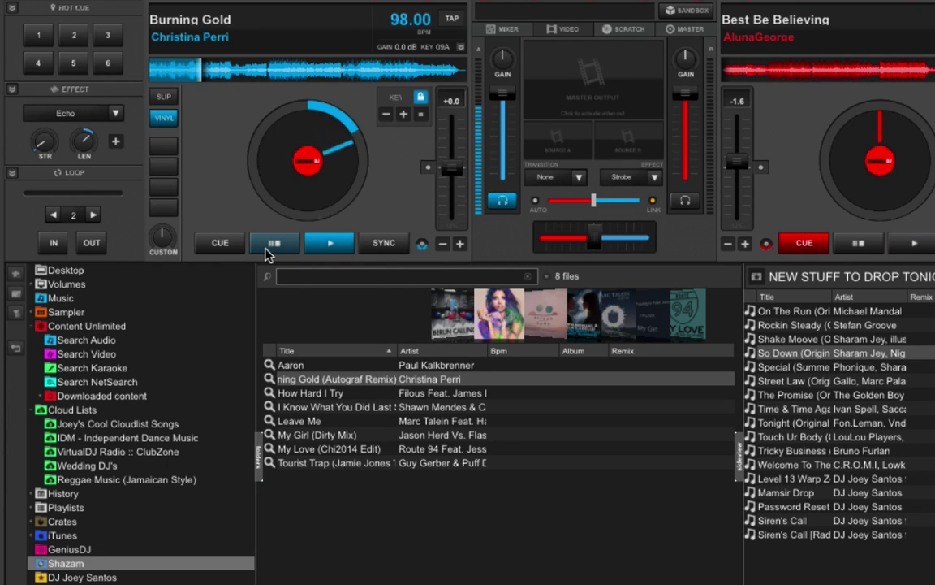
# Step: Find versions of My Love and play the Eyup Celik Remix on deck 2
pyautogui.moveTo(325, 448); pyautogui.dragTo(808, 172)
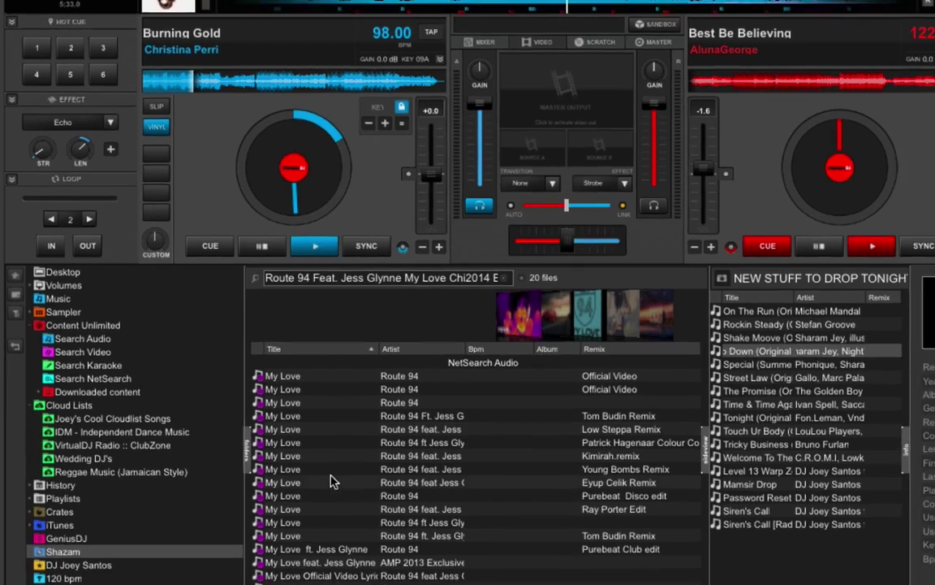
pyautogui.moveTo(330, 481); pyautogui.dragTo(837, 147)
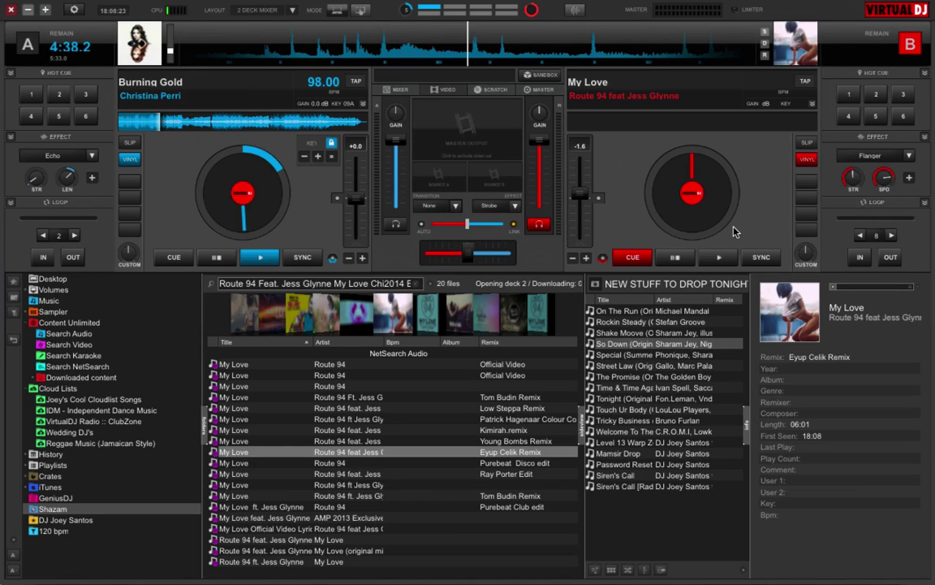
pyautogui.click(718, 258)
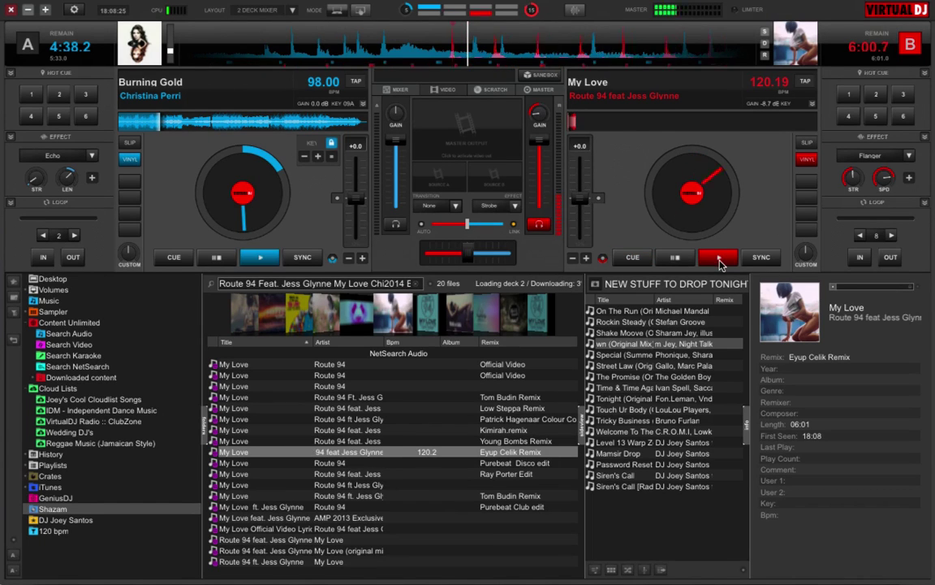
# Step: Inspect other My Love versions without downloading, then show the Downloaded content tracks
pyautogui.click(306, 520)
pyautogui.click(292, 539)
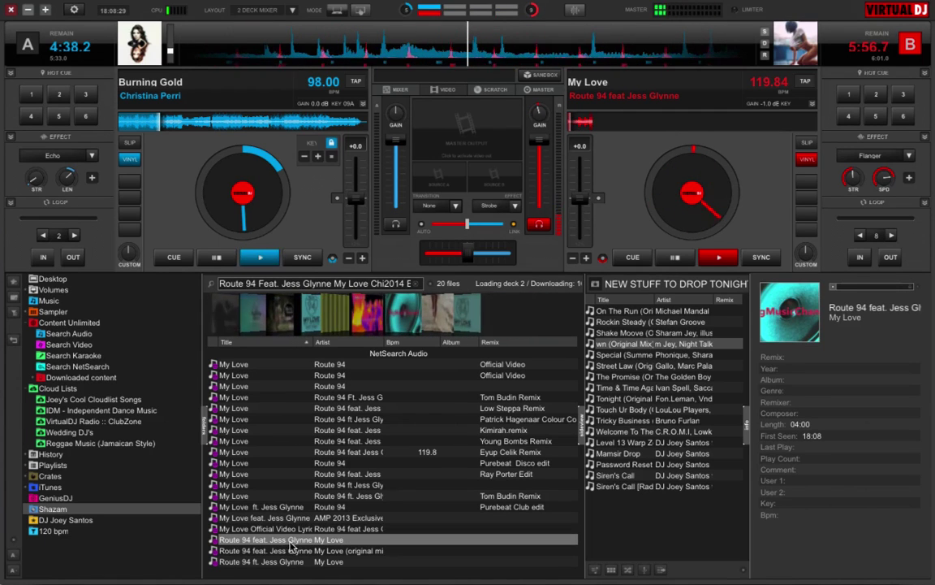
pyautogui.click(252, 529)
pyautogui.rightClick(251, 528)
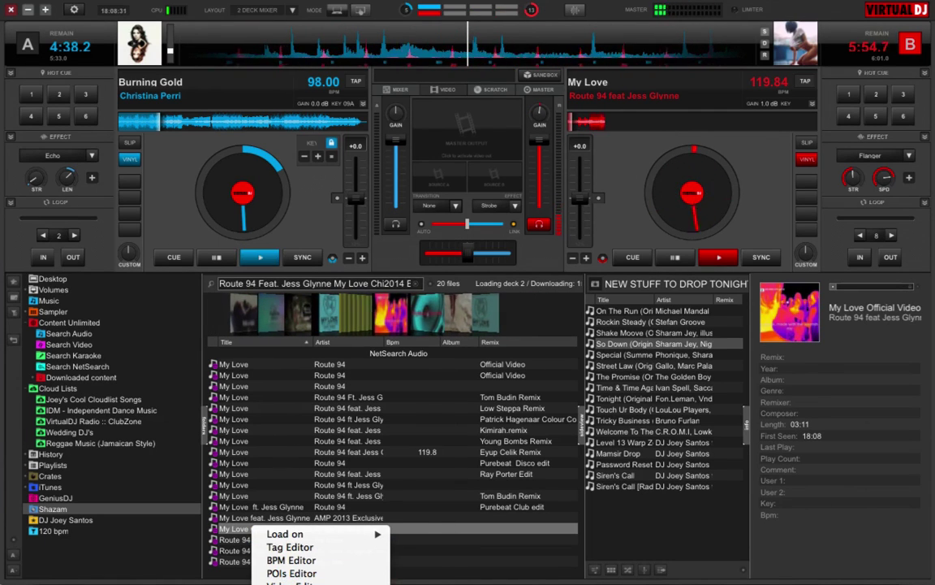
pyautogui.click(393, 349)
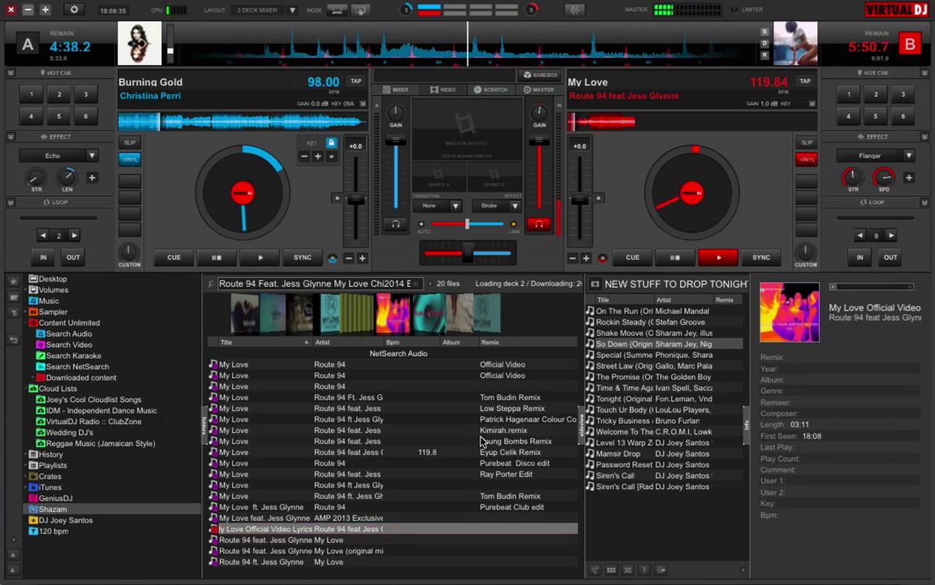
pyautogui.click(82, 378)
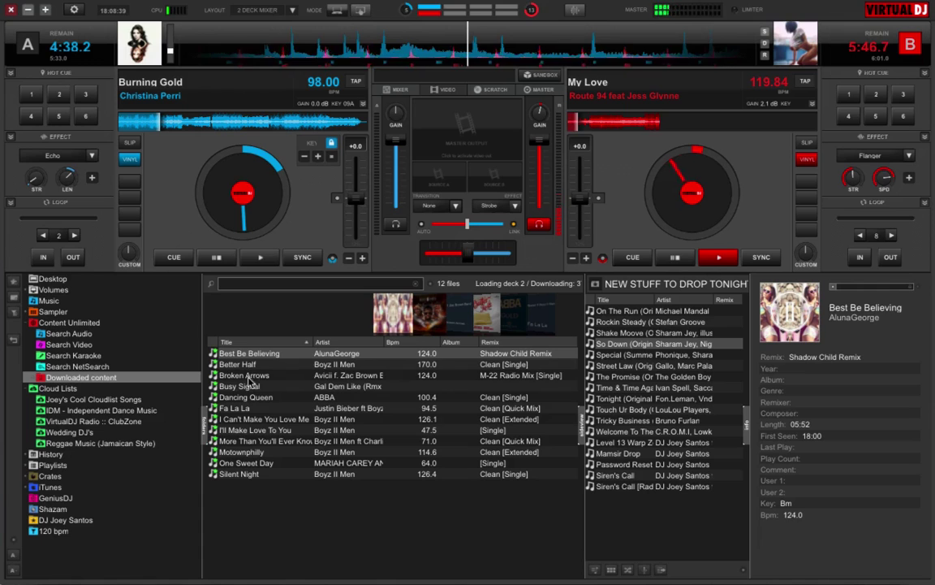
# Step: Load Busy Signal, then Better Half onto deck B, confirming the warning, and play Better Half
pyautogui.click(284, 376)
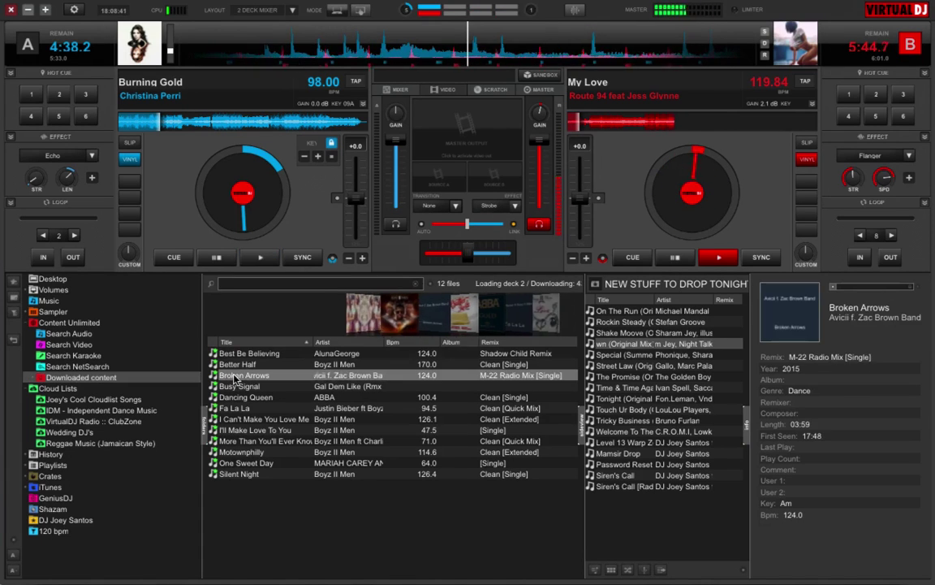
pyautogui.click(243, 387)
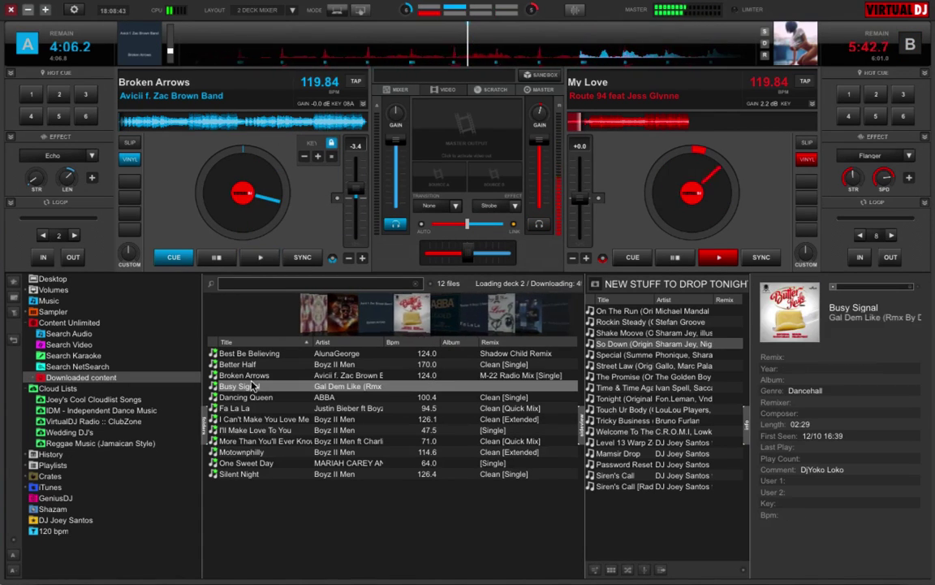
pyautogui.moveTo(244, 386); pyautogui.dragTo(638, 172)
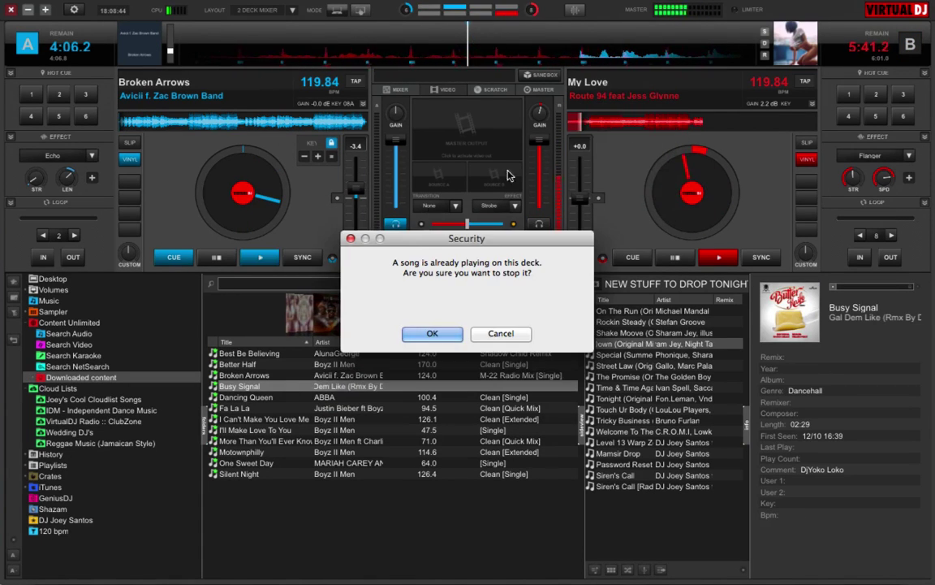
pyautogui.click(433, 334)
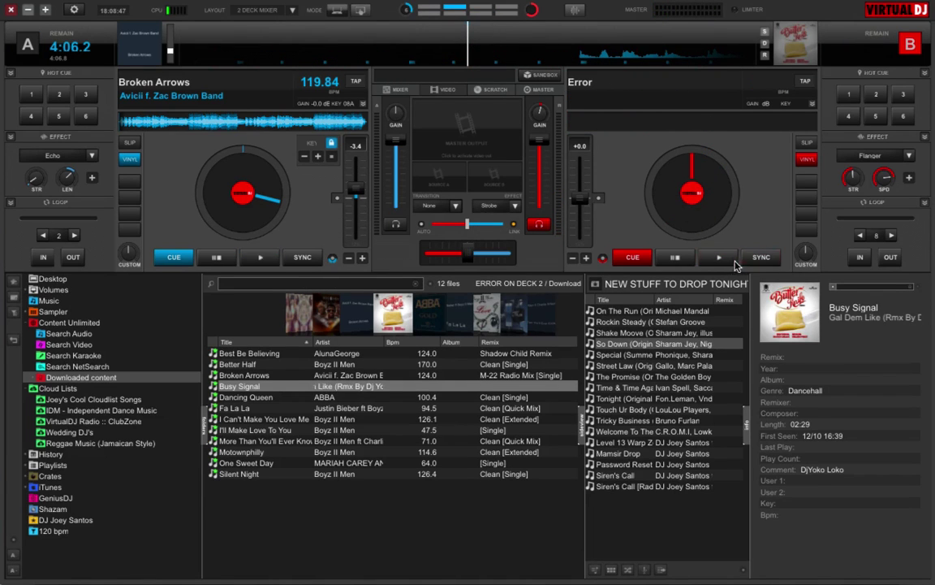
pyautogui.doubleClick(237, 364)
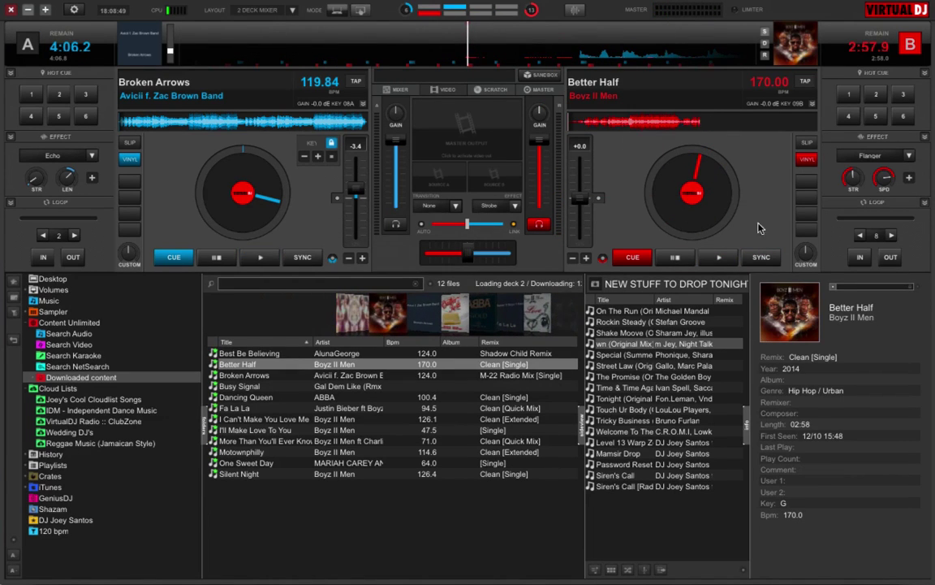
pyautogui.click(722, 258)
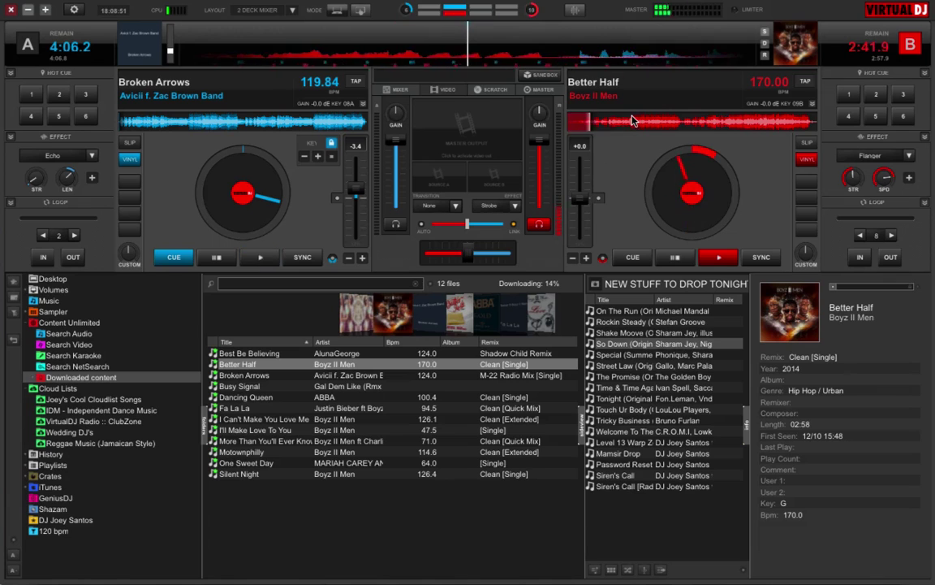
# Step: Replace it on deck B with Best Be Believing, confirm, play, then pause it
pyautogui.moveTo(243, 353); pyautogui.dragTo(668, 140)
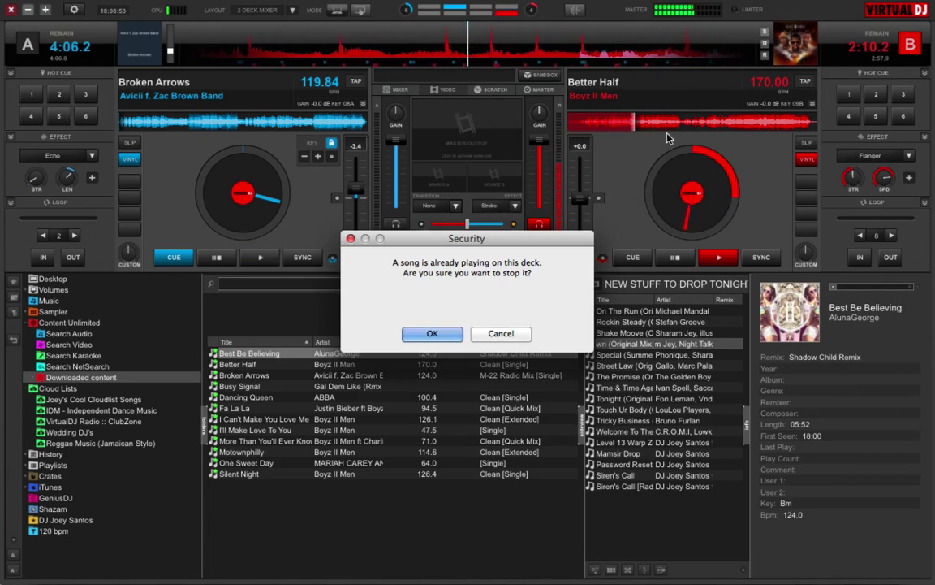
pyautogui.click(432, 333)
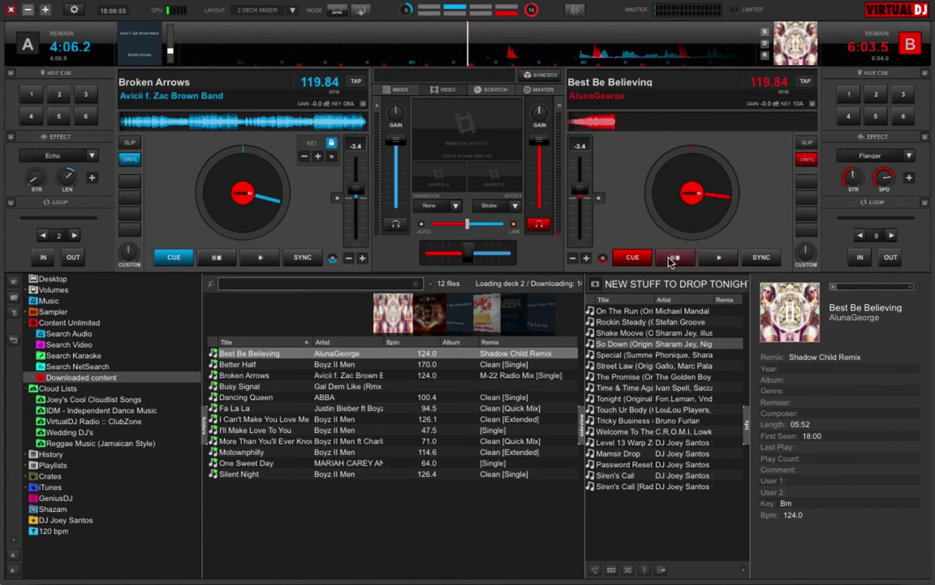
pyautogui.click(719, 257)
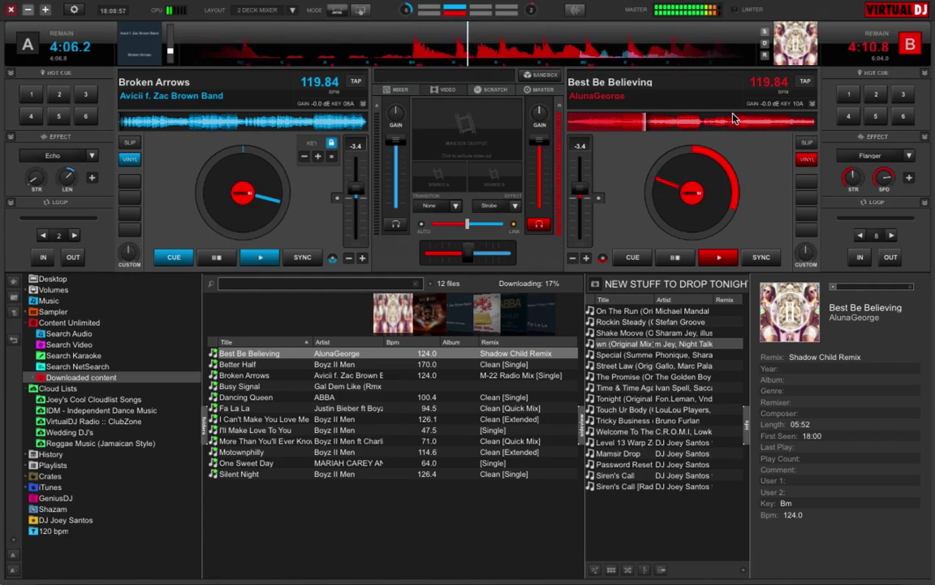
pyautogui.click(718, 257)
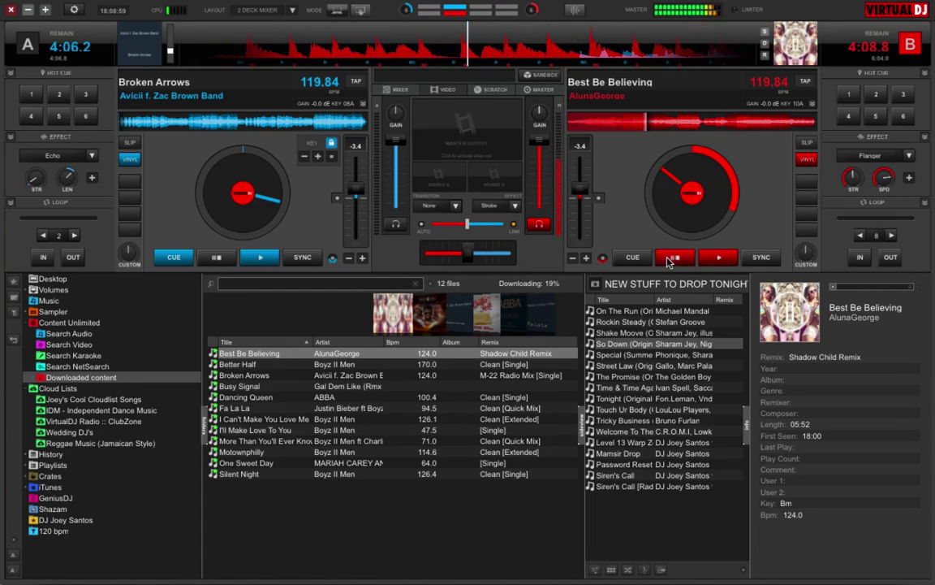